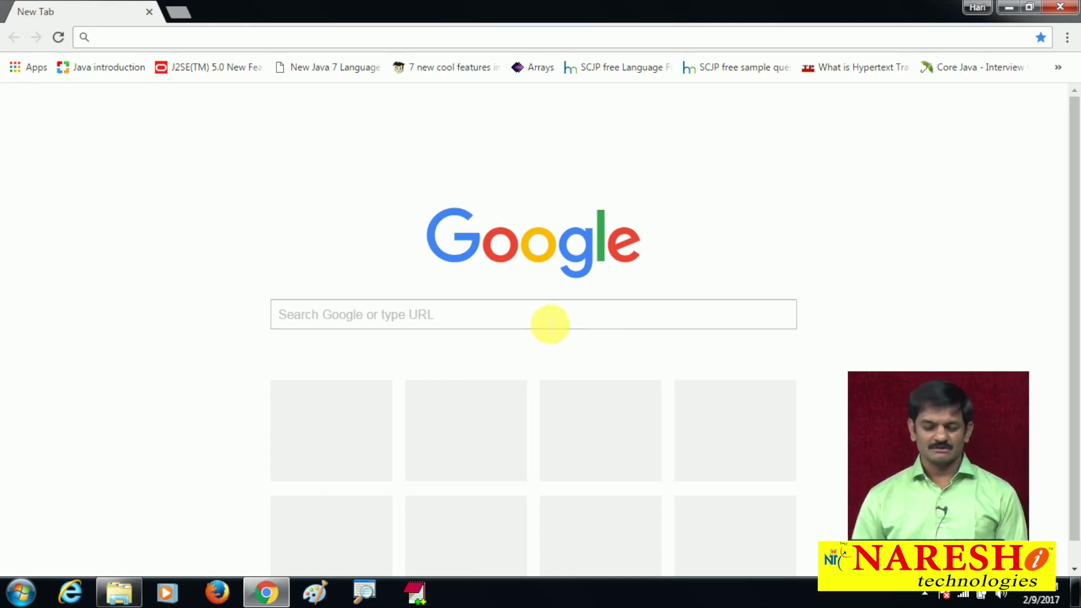
Search Google for 'jdk 8 download'
left_click(549, 322)
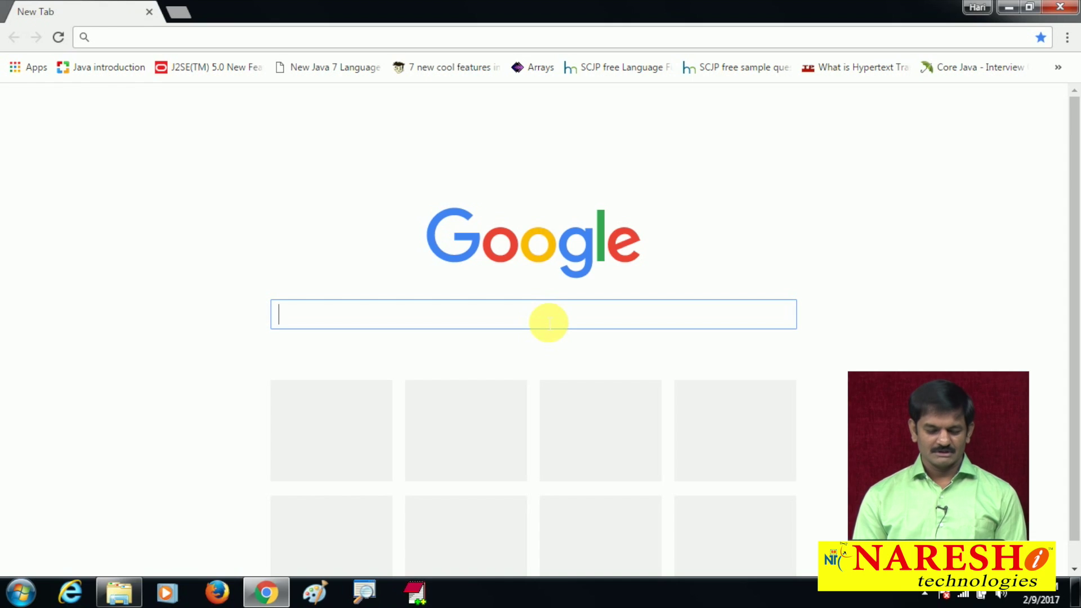
type("jdk")
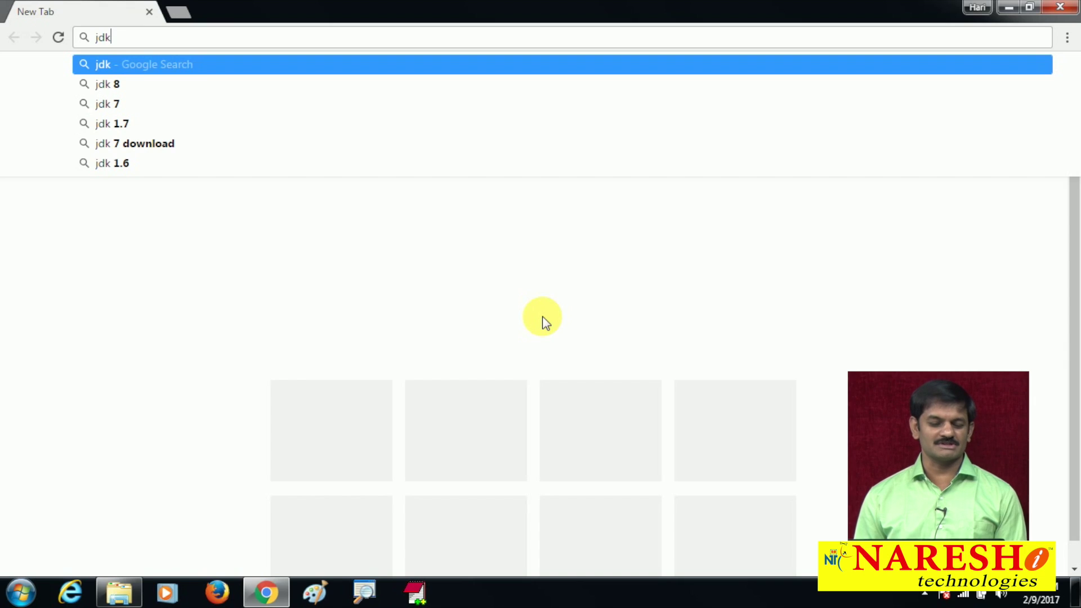
type("8 download")
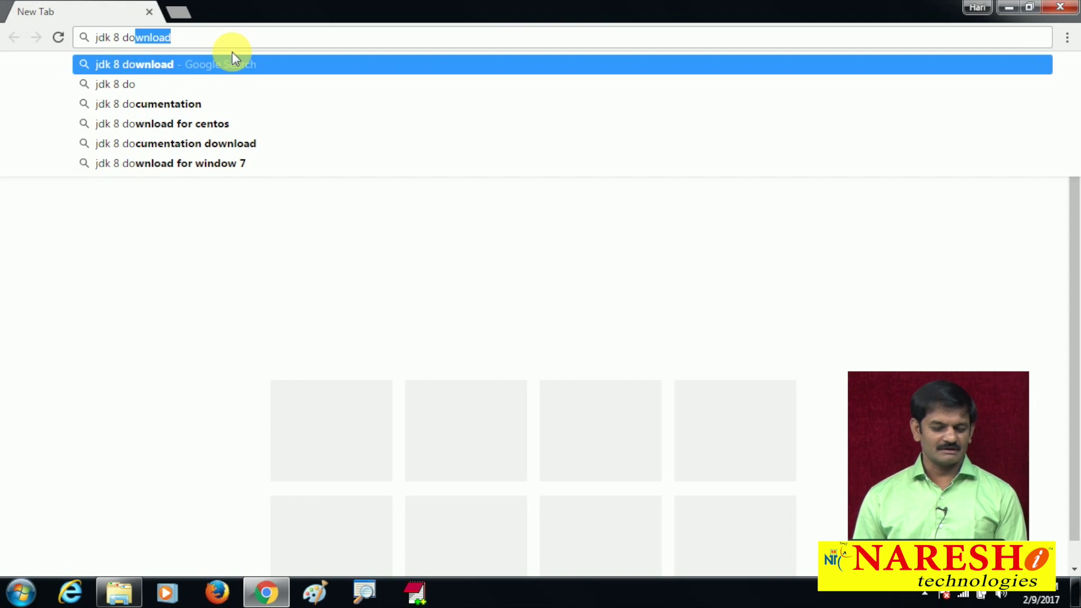
key("Return")
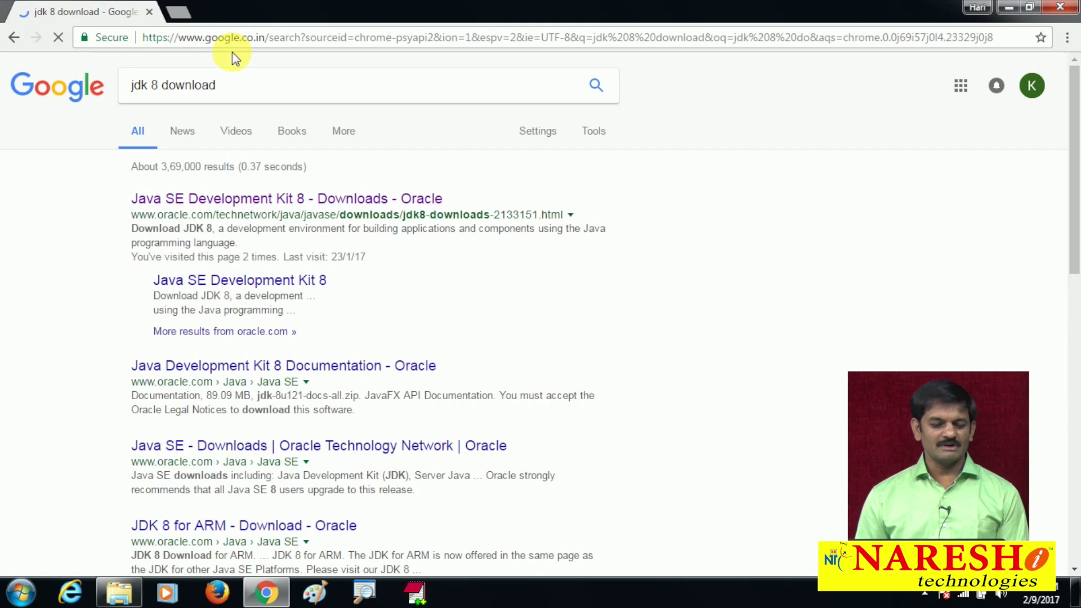
Open Oracle's JDK 8 downloads page and accept the JDK 8u121 license agreement
left_click(392, 203)
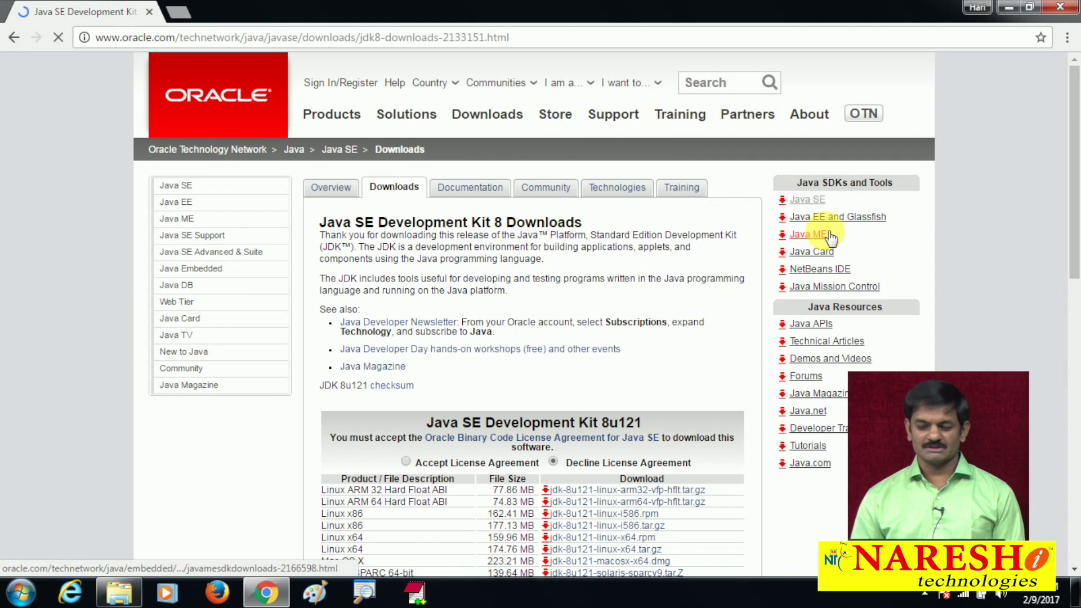
left_click_drag(1075, 152, 1075, 250)
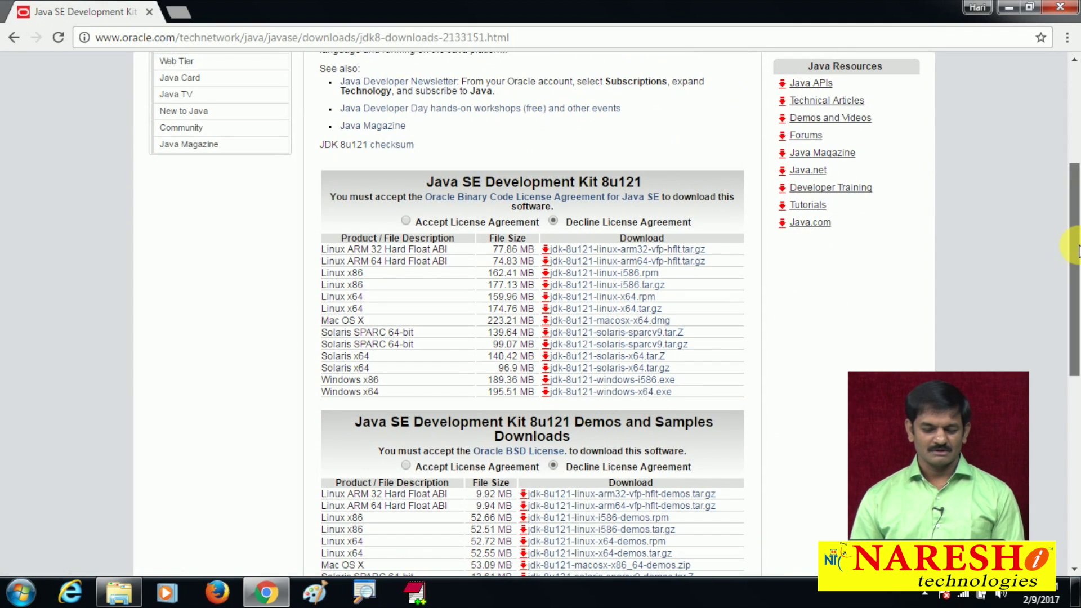
left_click(405, 222)
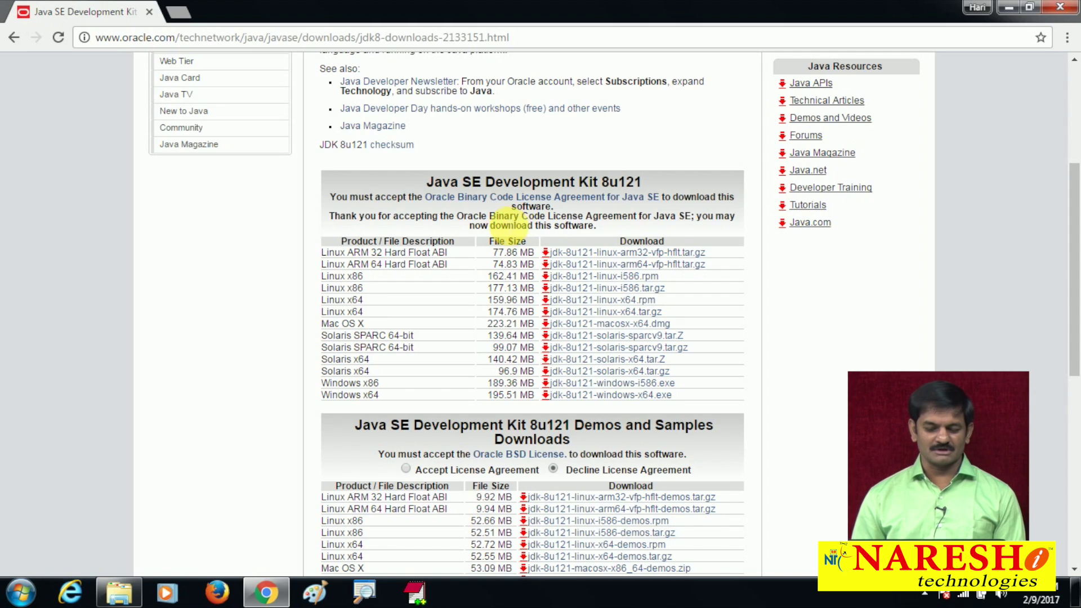
left_click(1075, 222)
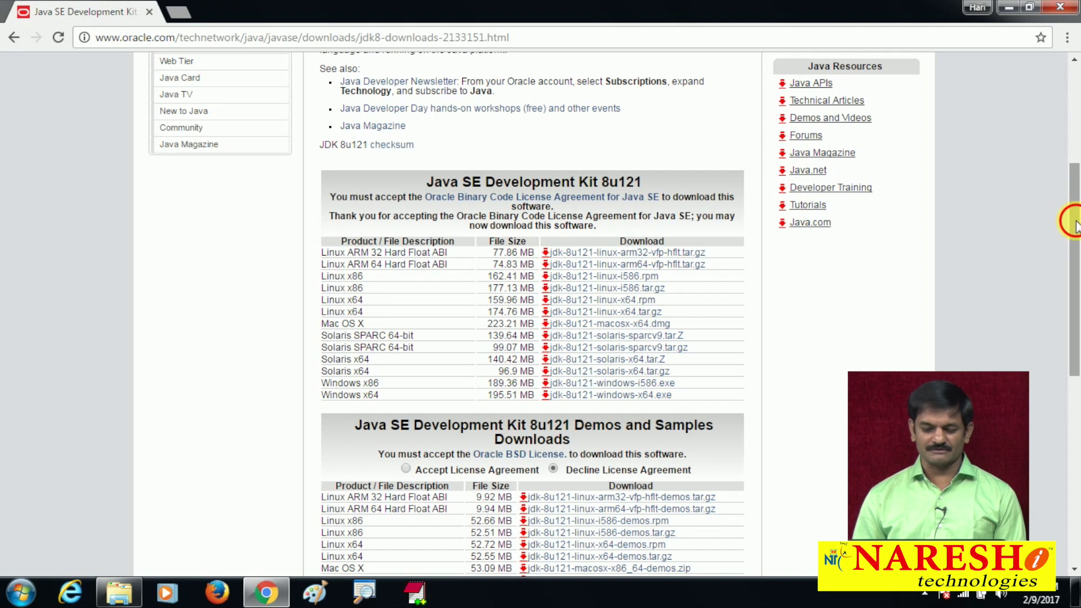
left_click_drag(1075, 223, 1076, 261)
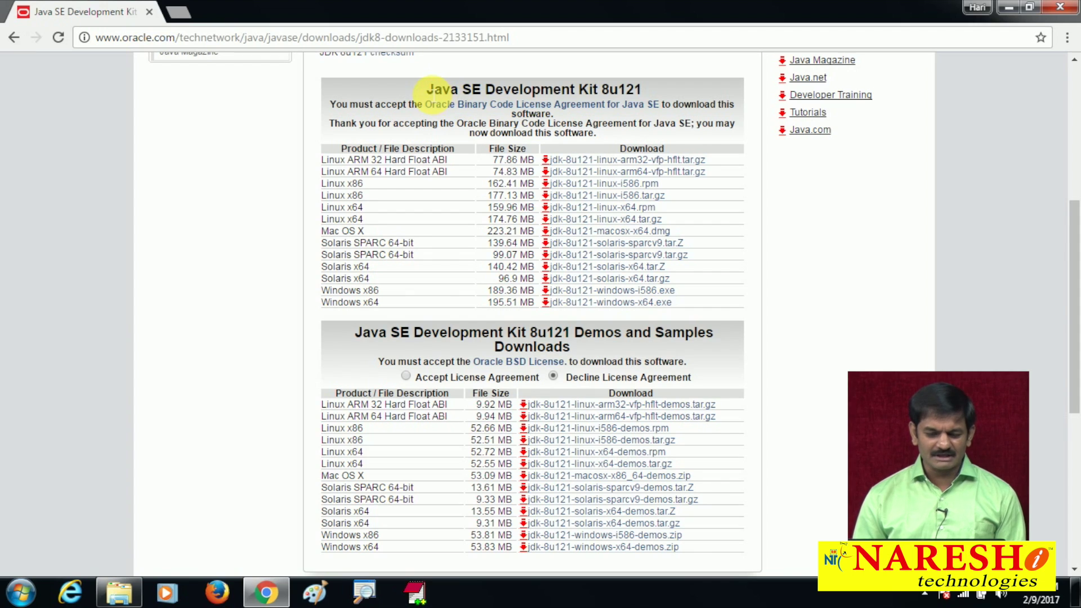
left_click_drag(426, 90, 655, 89)
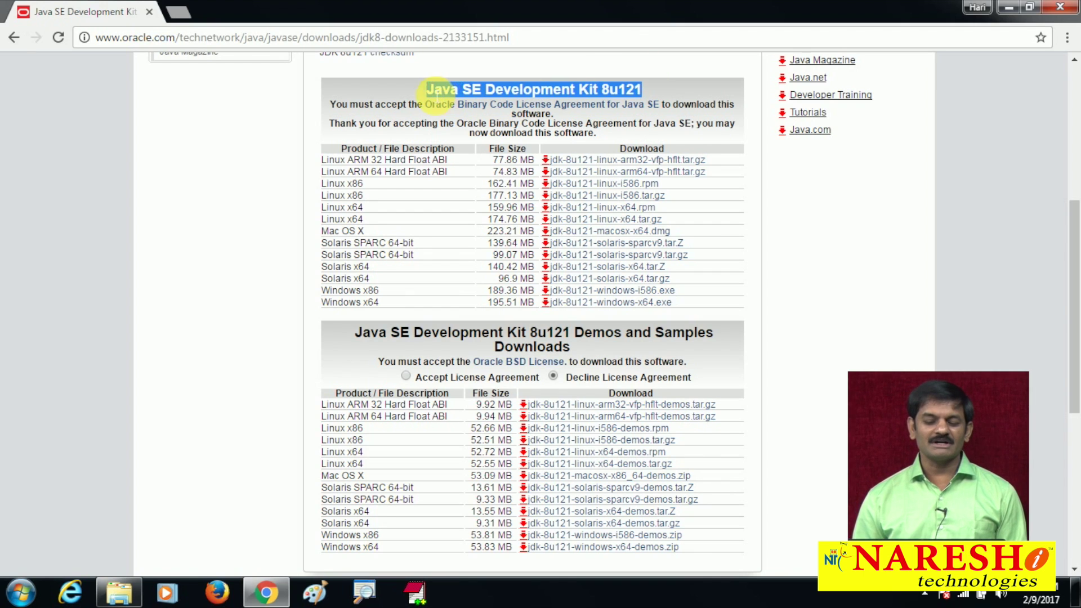
left_click_drag(426, 90, 493, 95)
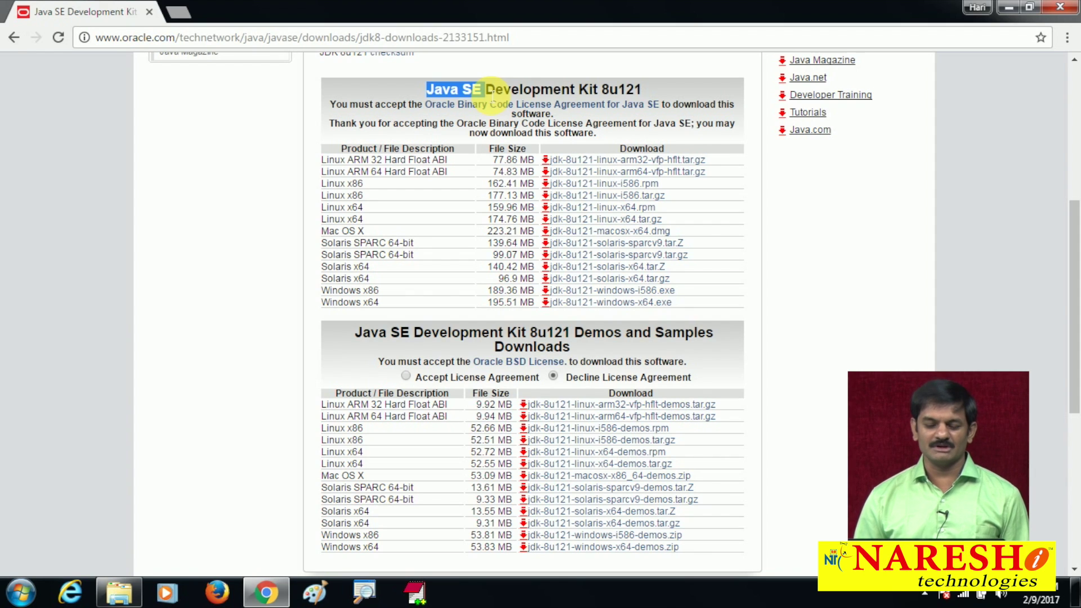
left_click_drag(485, 89, 419, 92)
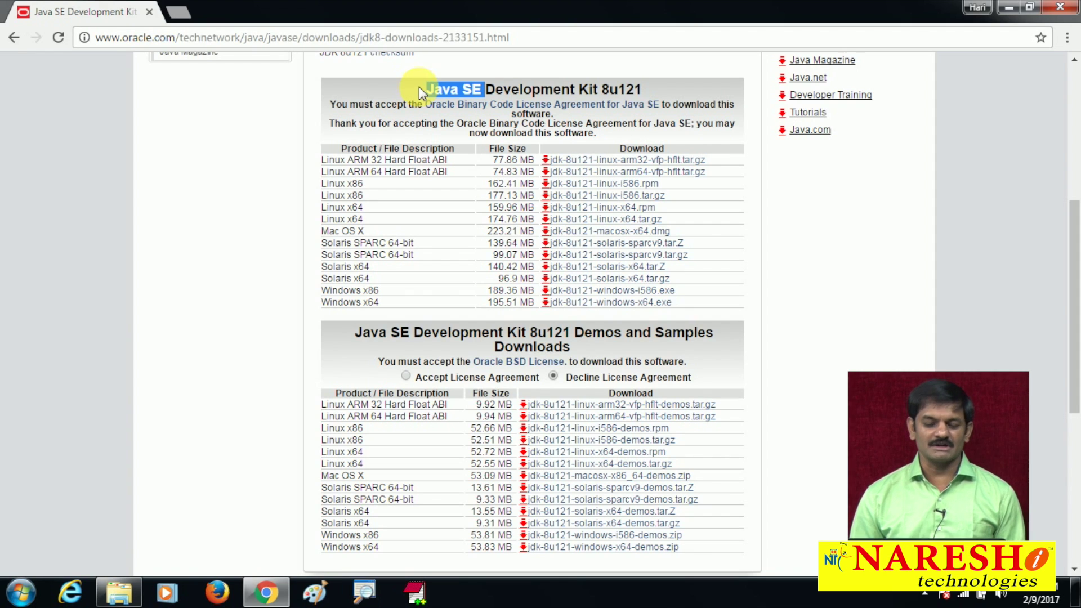
left_click(430, 93)
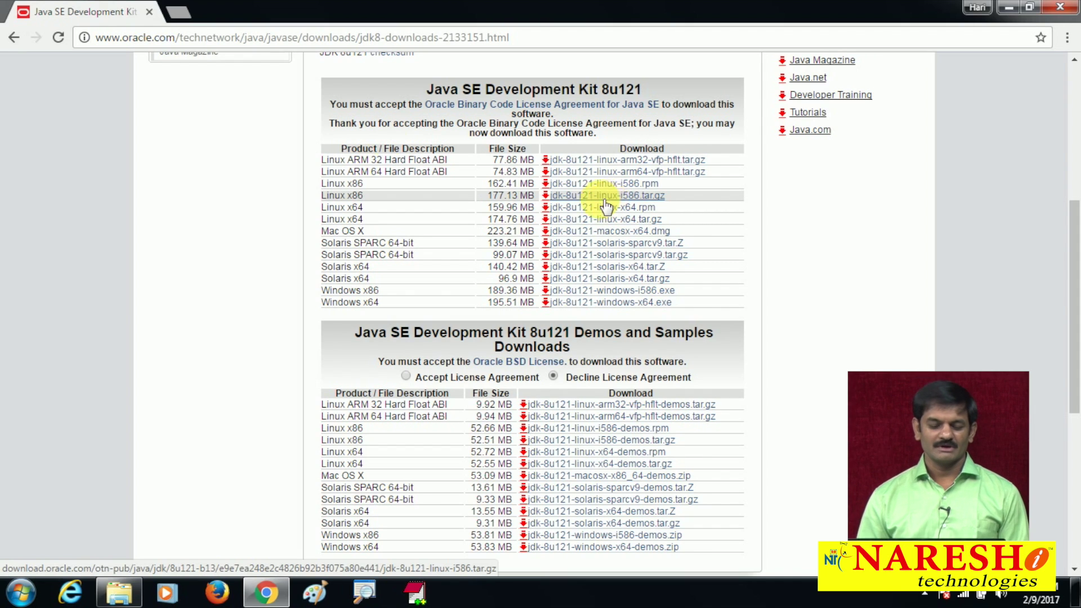
left_click_drag(323, 160, 366, 221)
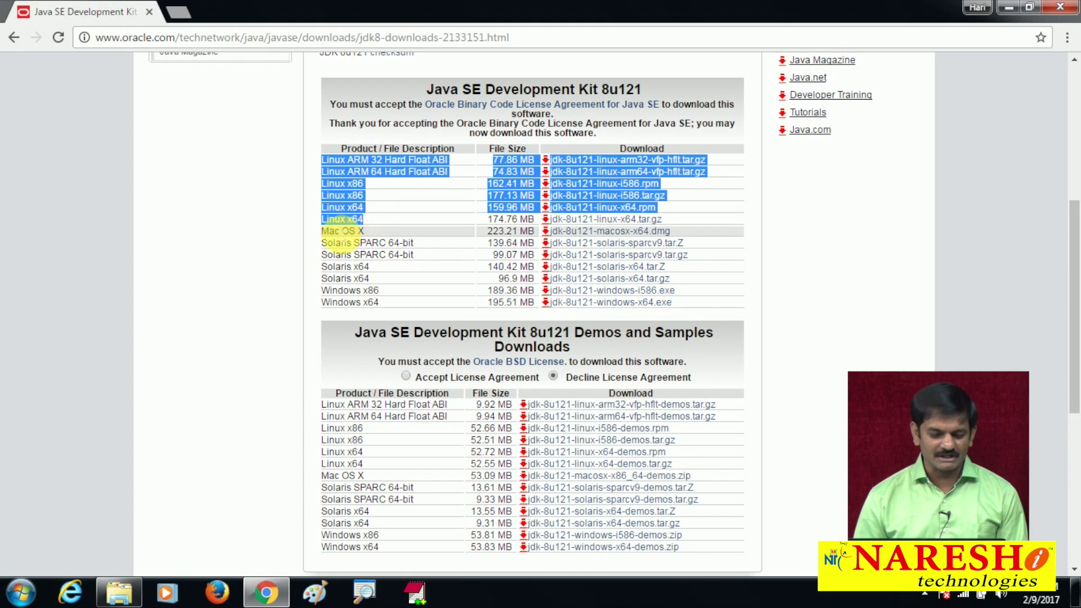
triple_click(374, 231)
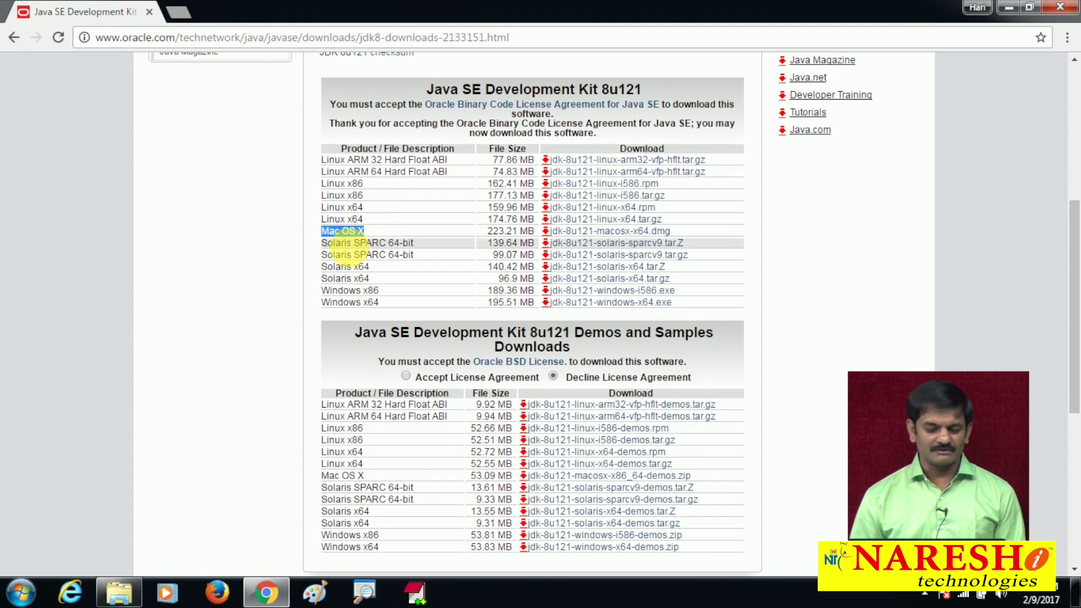
left_click_drag(325, 242, 422, 260)
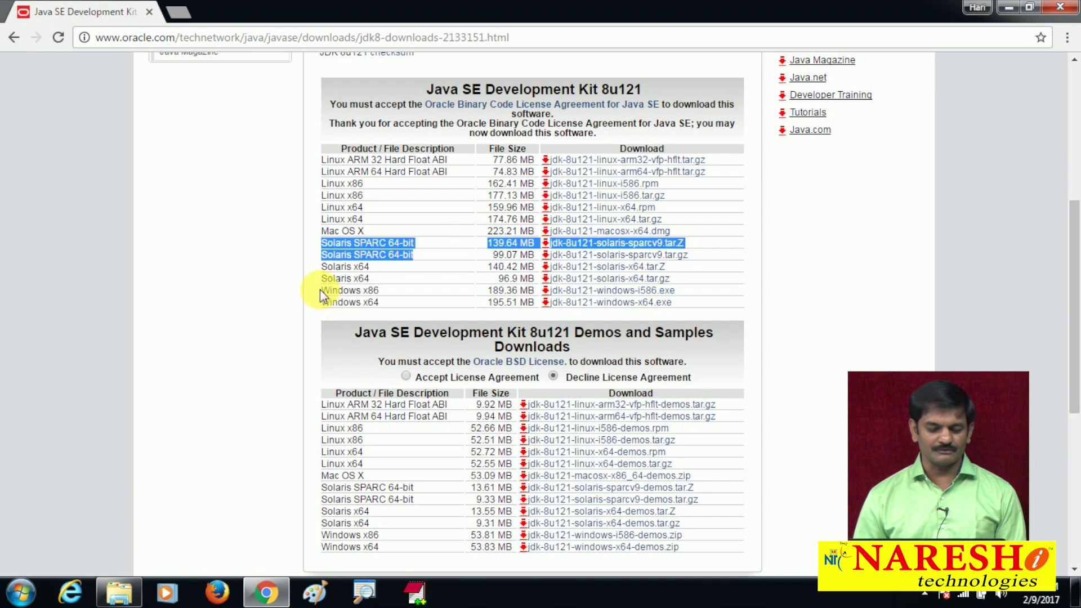
left_click_drag(319, 277, 380, 304)
left_click(406, 298)
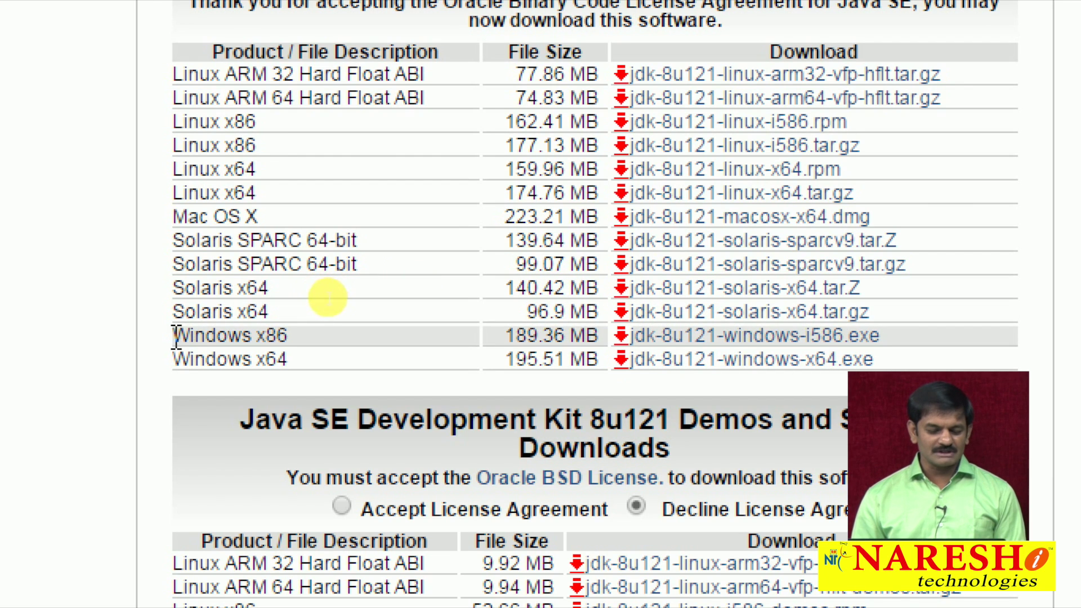
left_click_drag(174, 336, 308, 356)
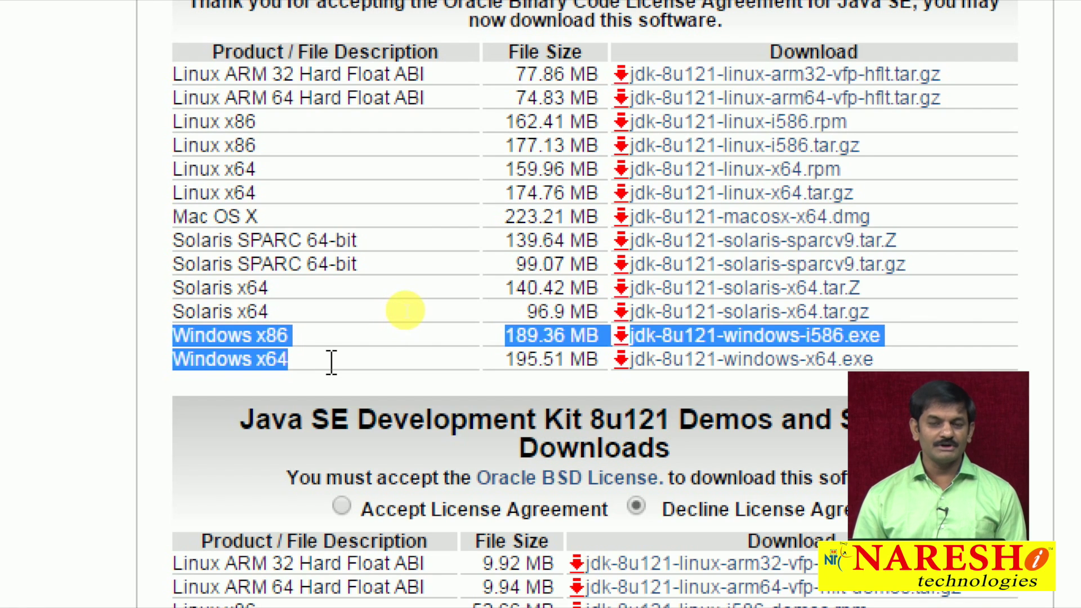
left_click(318, 351)
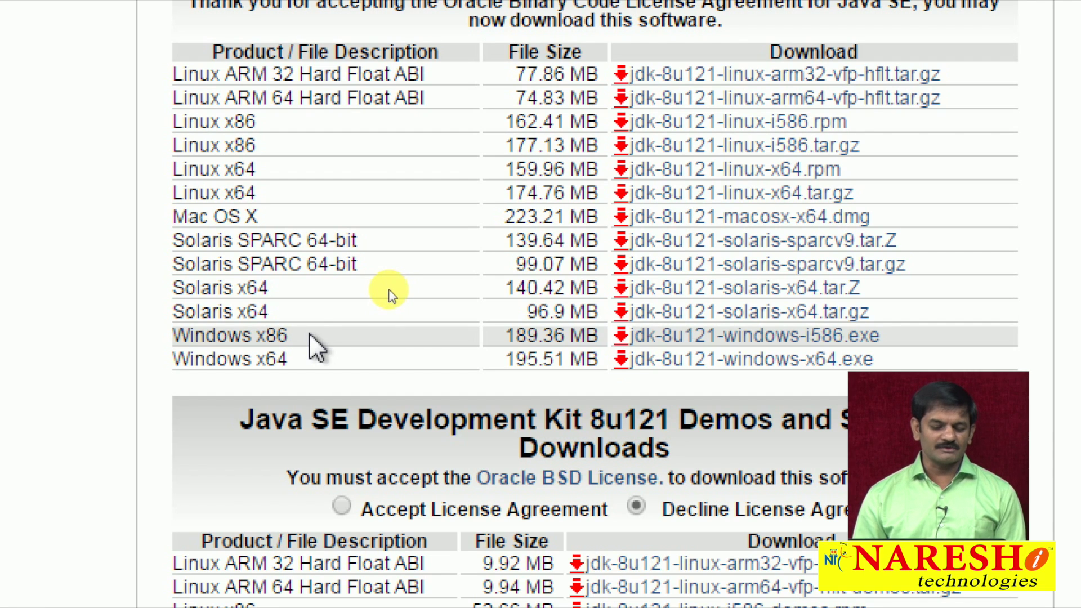
left_click_drag(309, 336, 230, 336)
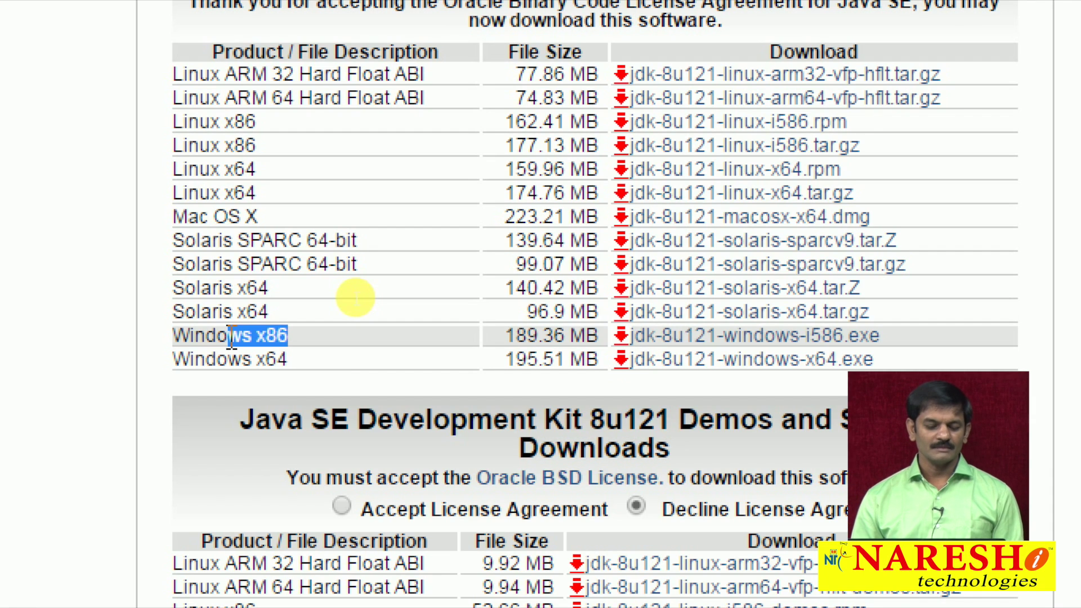
left_click(324, 360)
left_click_drag(324, 359, 216, 371)
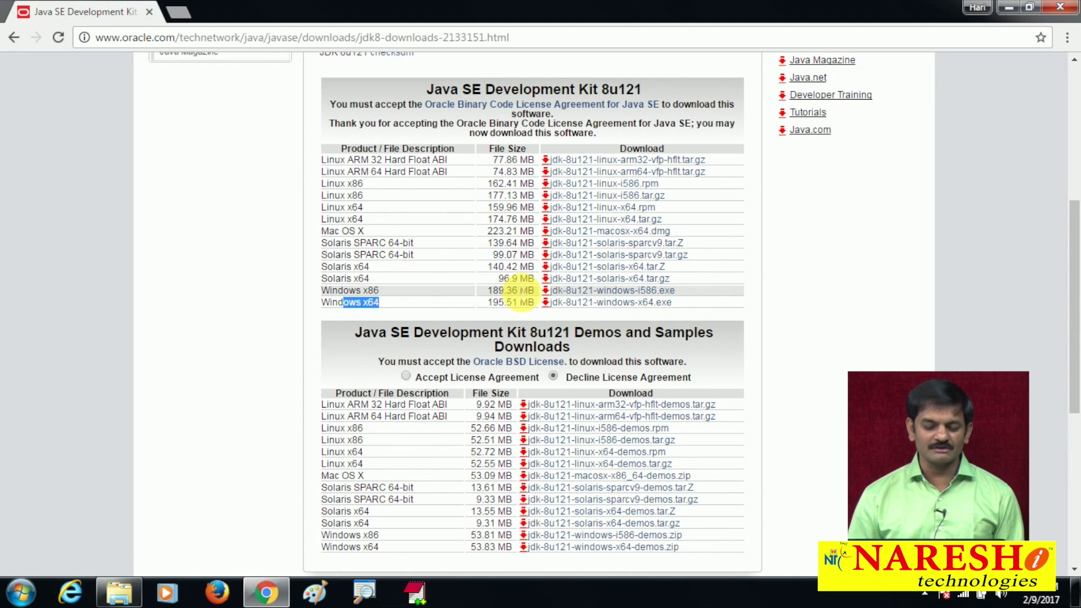
left_click(456, 297)
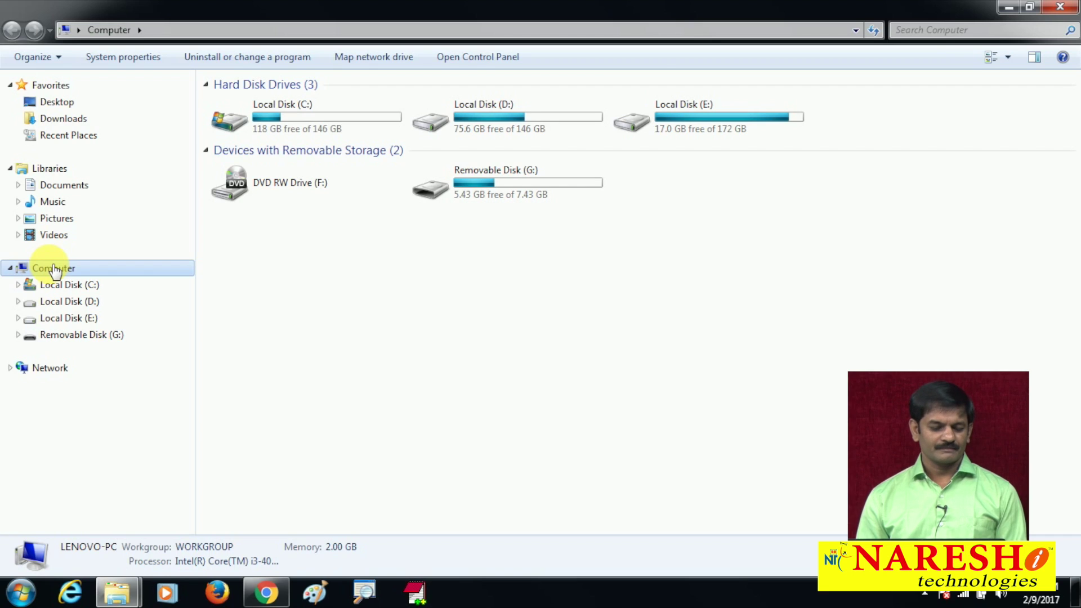
Open Computer's system properties and highlight the 32-bit System type
right_click(55, 272)
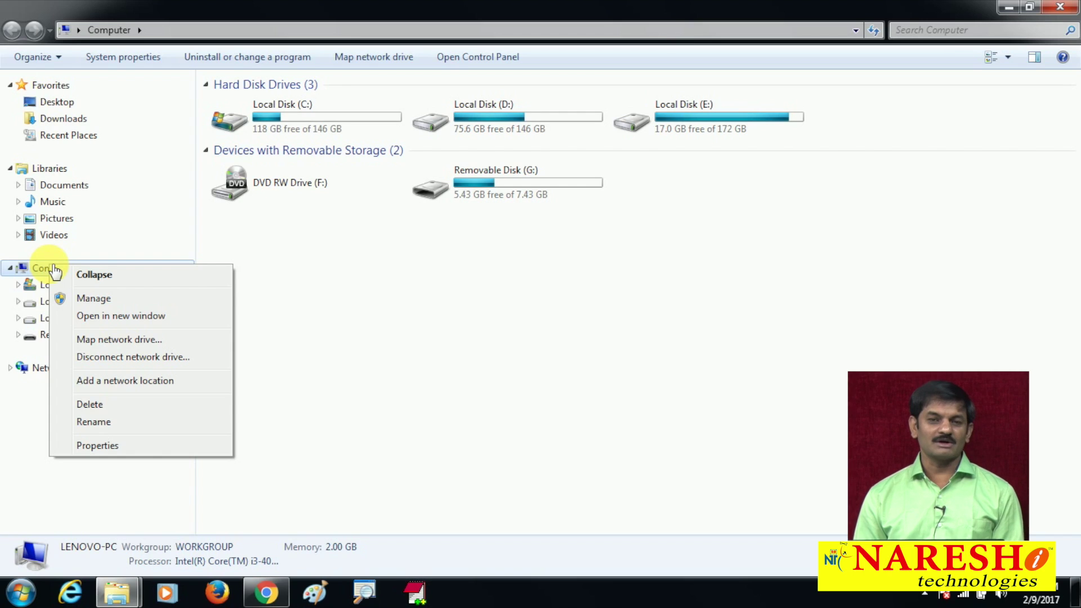
left_click(98, 445)
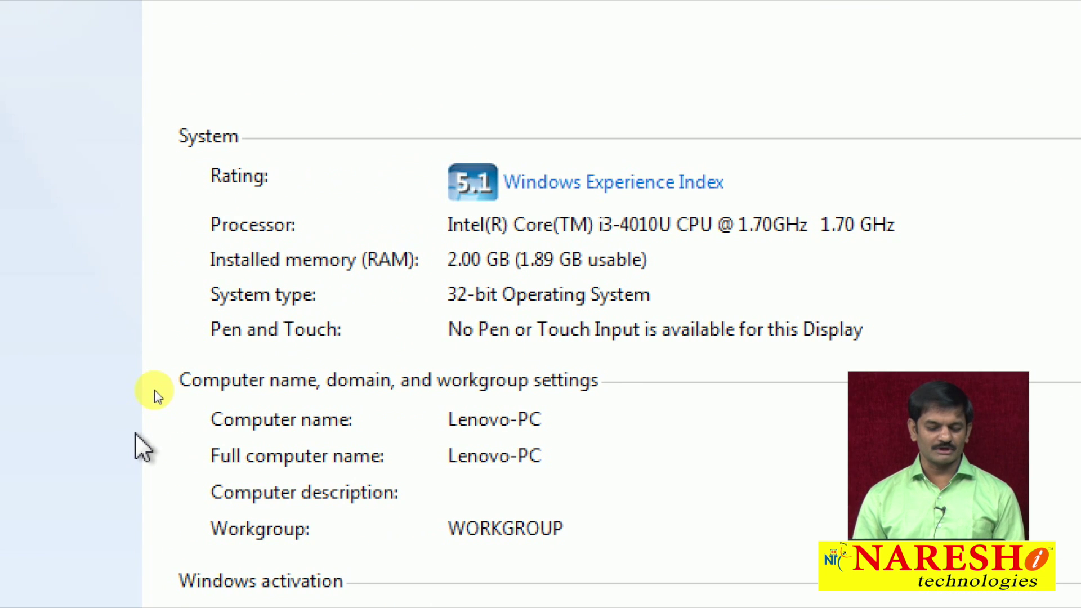
scroll(168, 434, "down", 1)
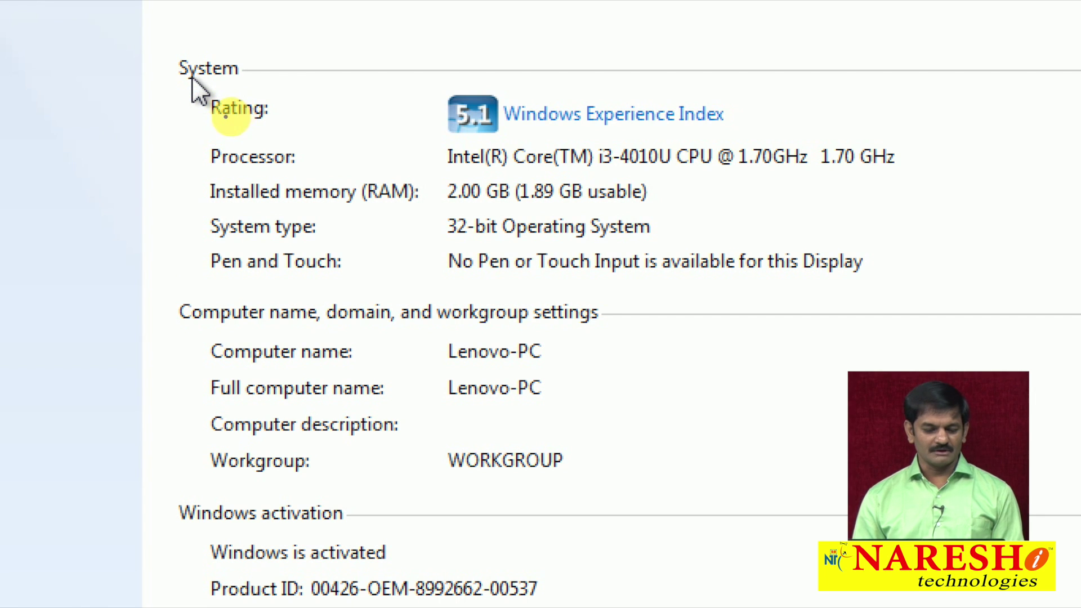
mouse_move(202, 208)
left_mouse_down()
mouse_move(398, 212)
mouse_move(686, 245)
left_mouse_up()
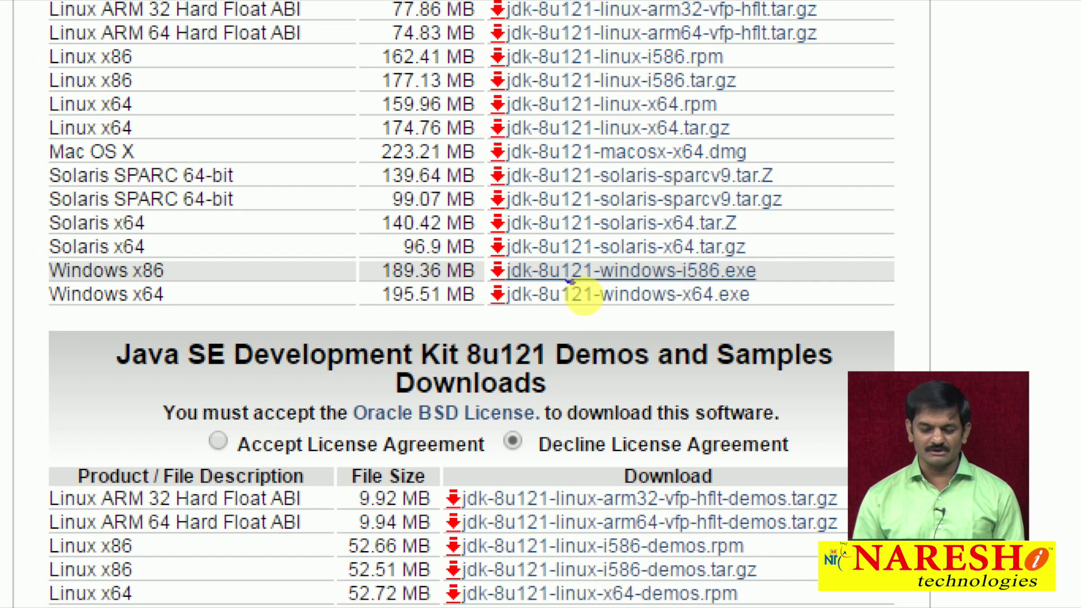
Download the Windows x86 installer jdk-8u121-windows-i586.exe
left_click_drag(565, 279, 600, 280)
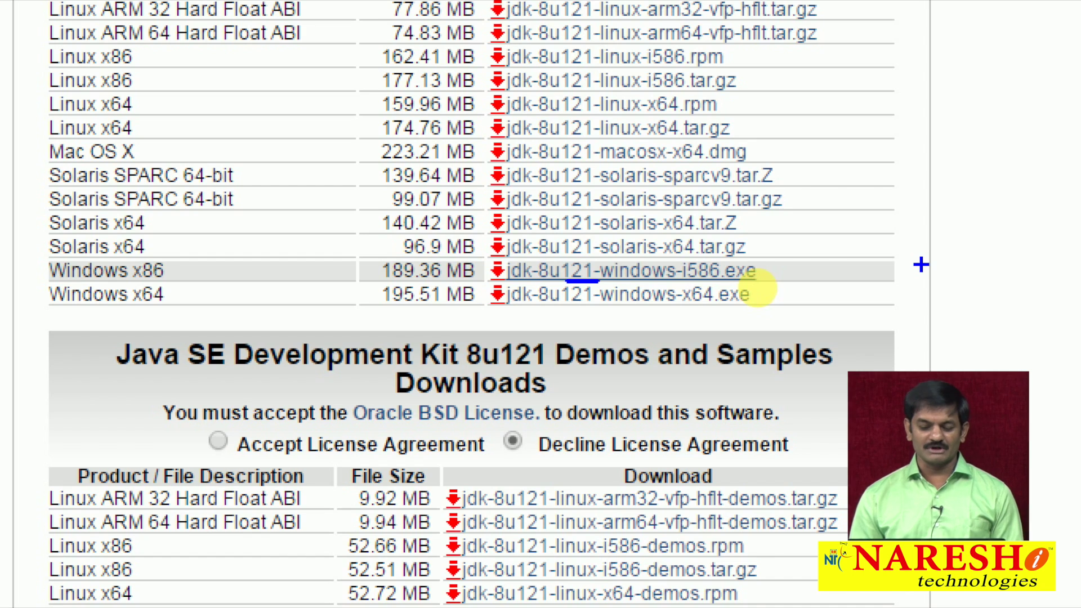
key("ctrl+z")
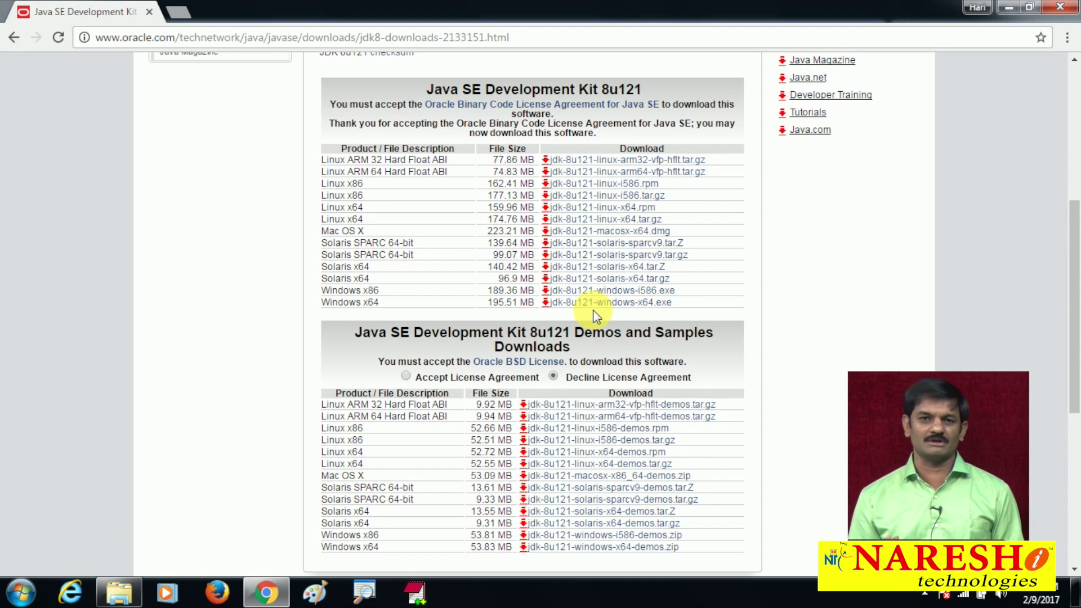
left_click(631, 294)
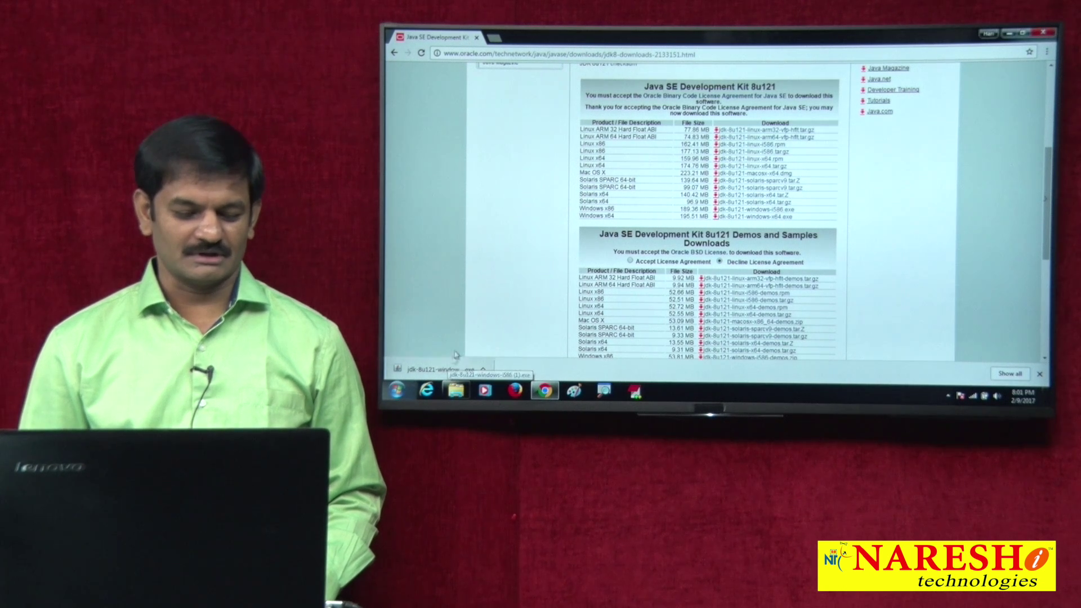
Run the downloaded JDK installer and approve the User Account Control prompt
left_click(445, 369)
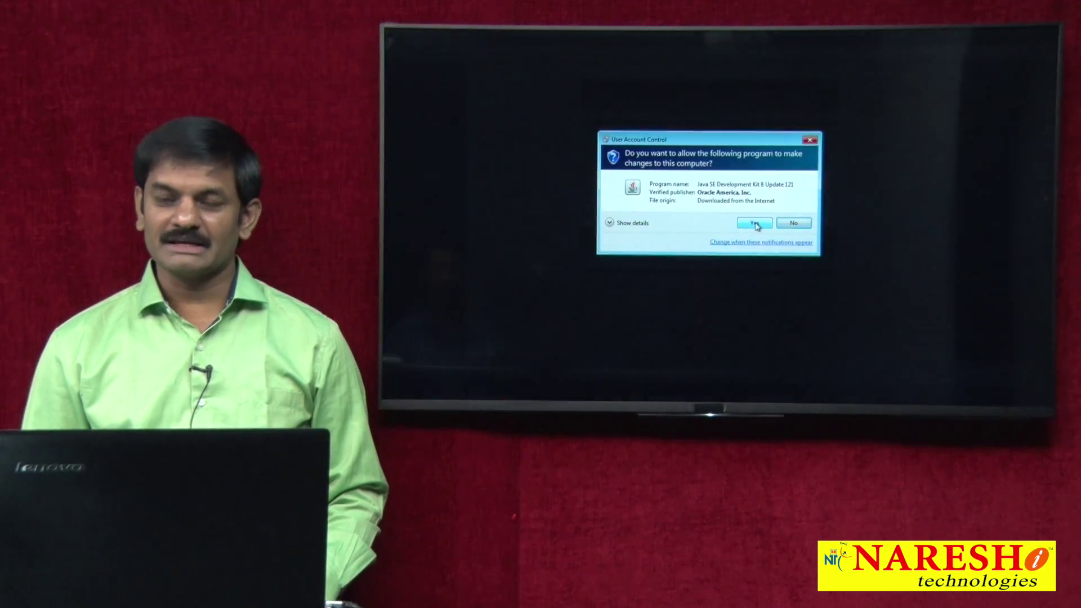
left_click(755, 225)
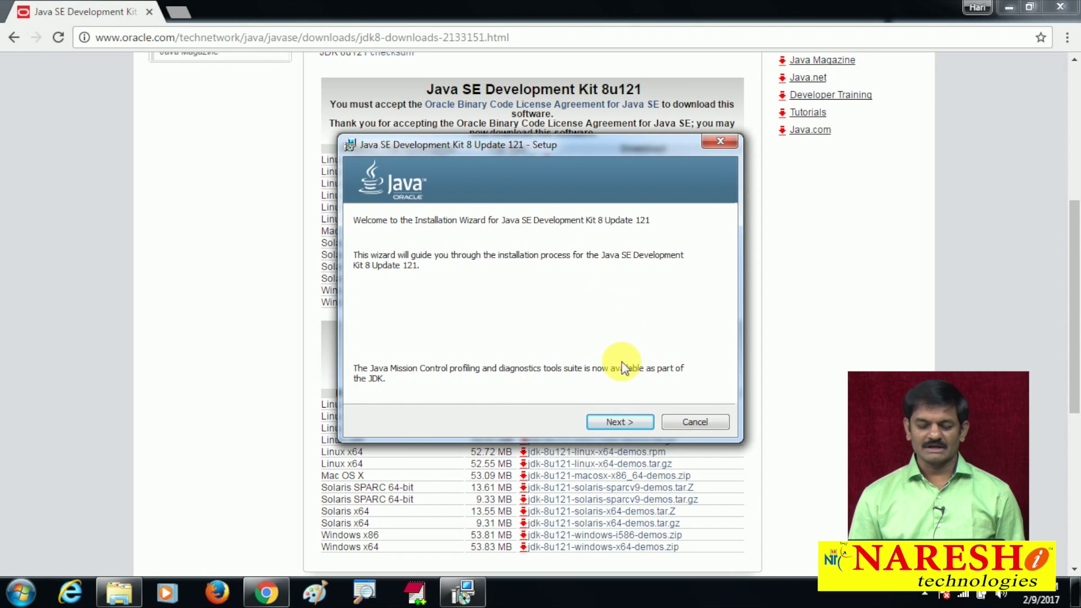
Advance to Custom Setup and highlight the default path C:\Program Files\Java\jdk1.8.0_121\
left_click(613, 422)
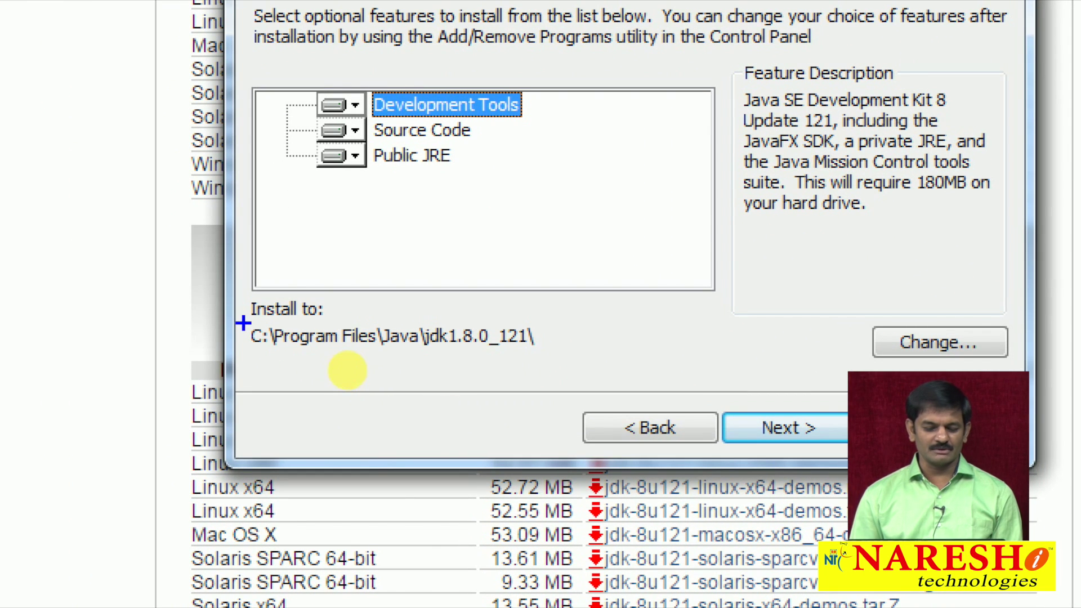
mouse_move(243, 322)
left_mouse_down()
mouse_move(374, 350)
mouse_move(562, 358)
left_mouse_up()
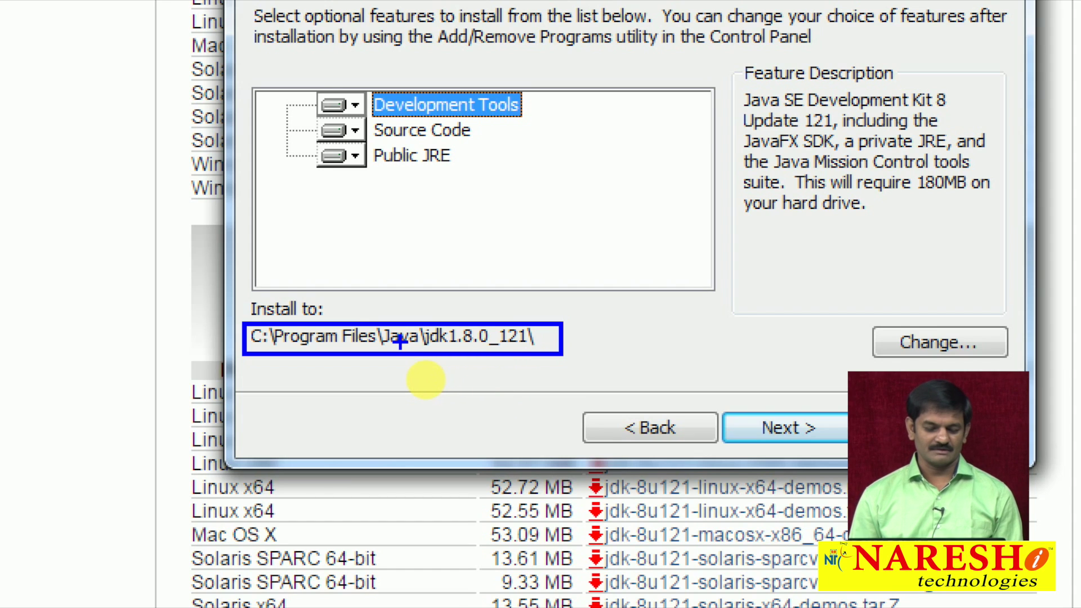
key("e")
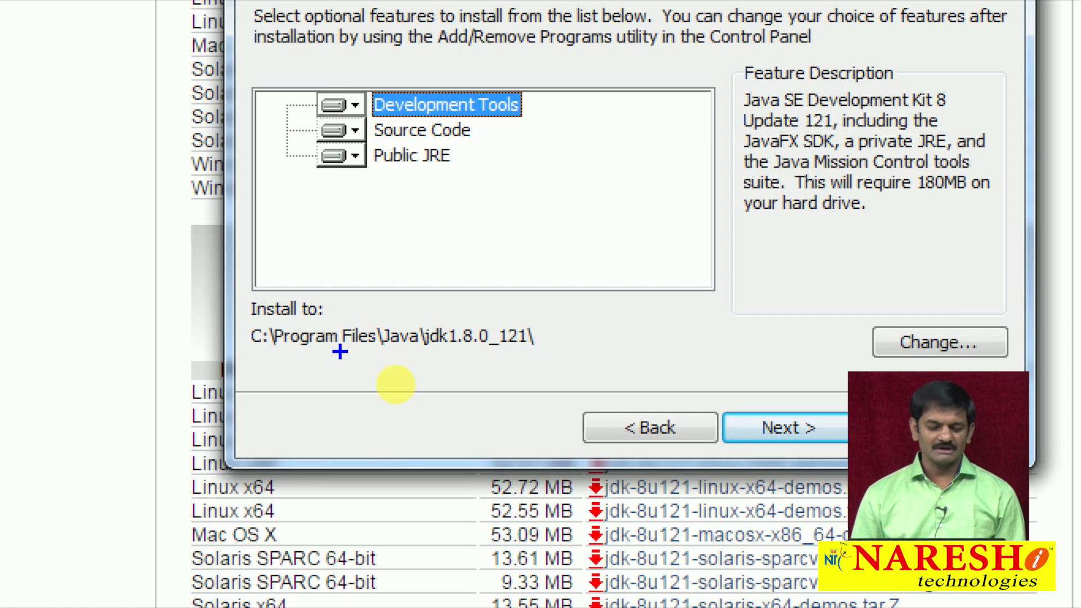
left_click_drag(333, 350, 354, 350)
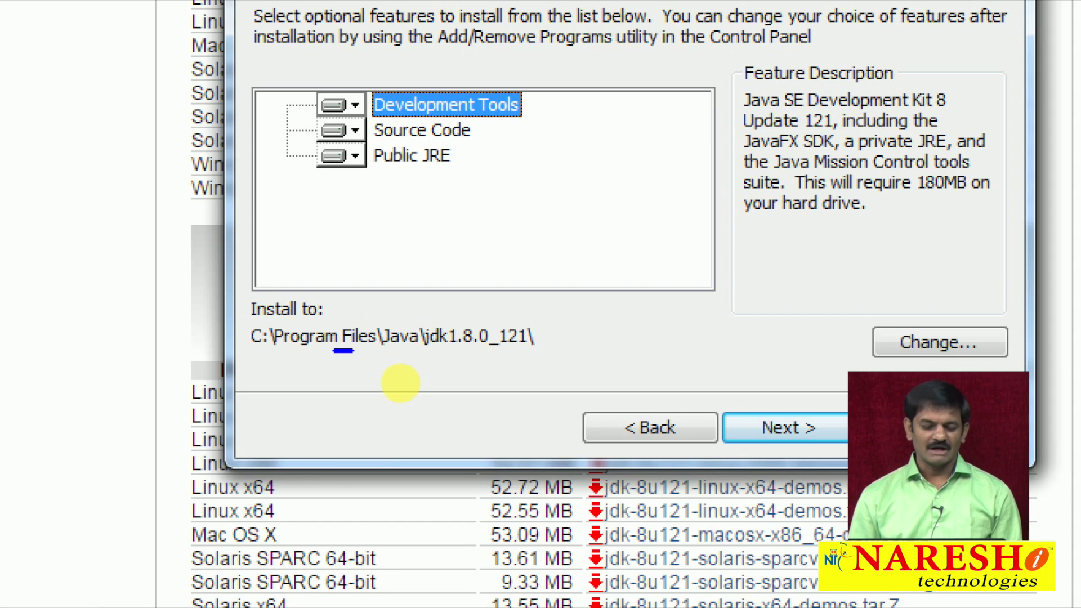
key("ctrl+z")
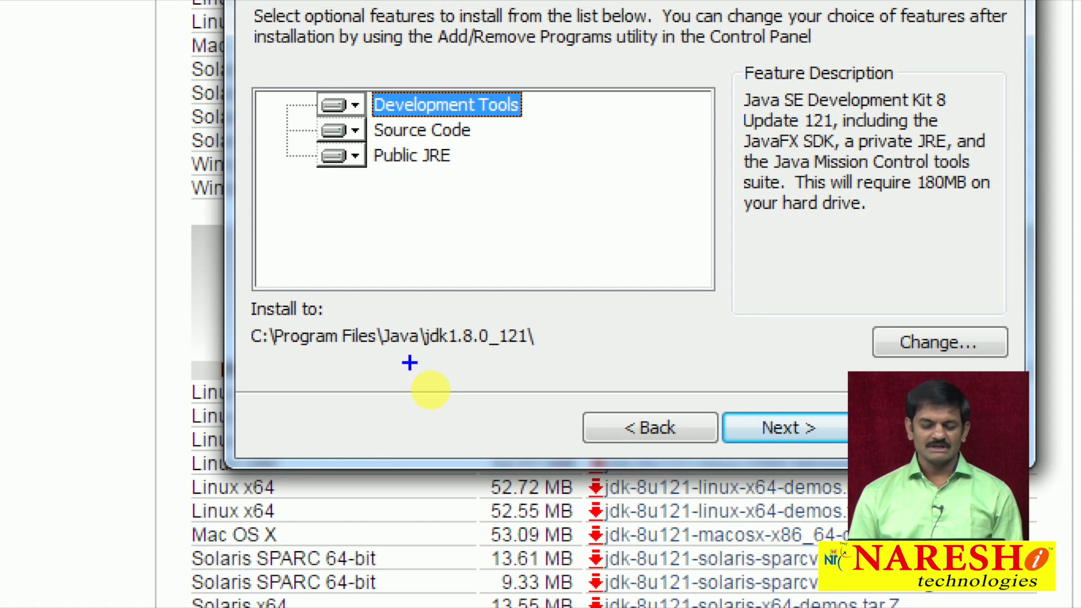
mouse_move(427, 353)
left_mouse_down()
mouse_move(457, 357)
mouse_move(301, 391)
mouse_move(246, 361)
left_mouse_up()
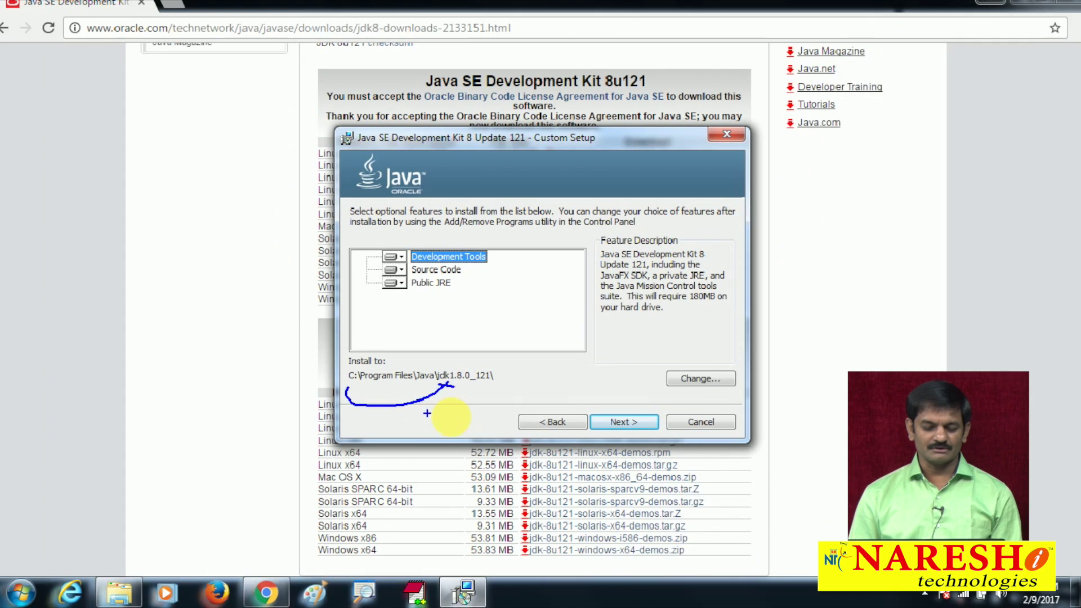
key("Escape")
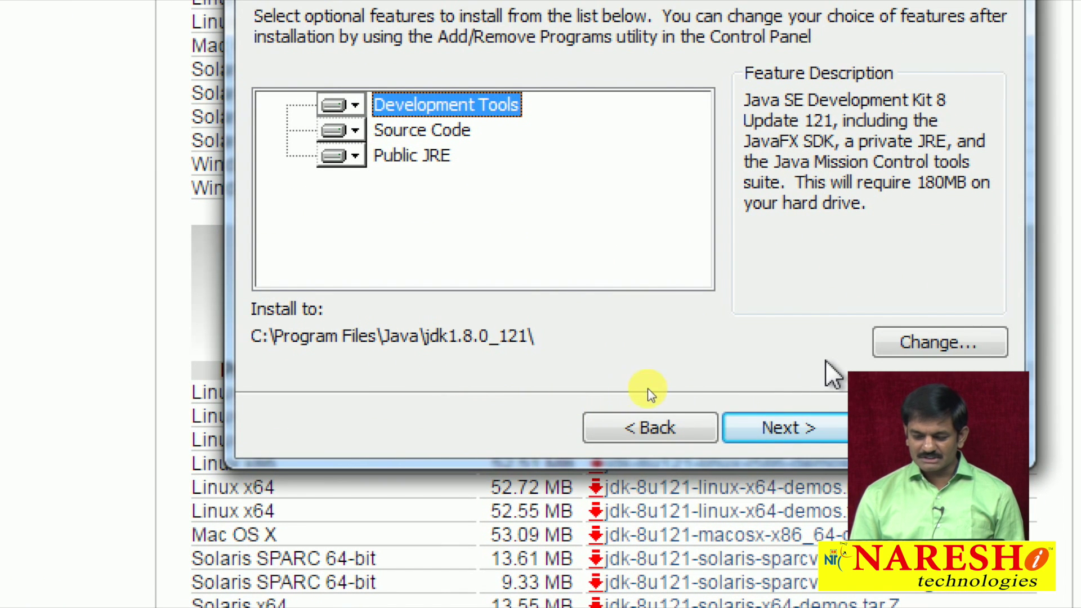
Remove 'Program Files\Java\' from the install folder so it becomes C:\jdk1.8.0_121\
left_click(923, 348)
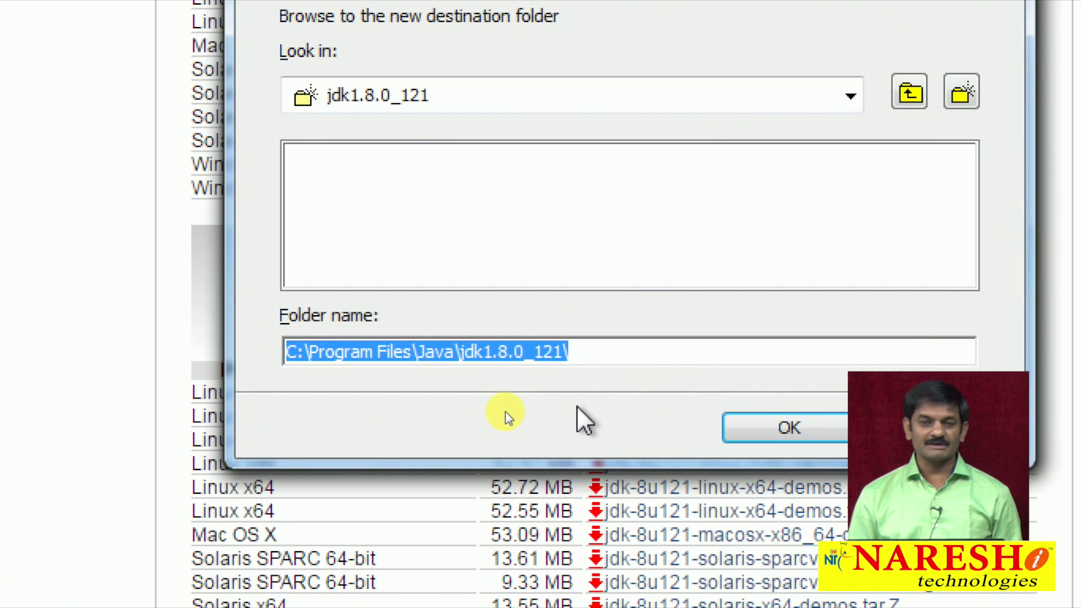
left_click(310, 352)
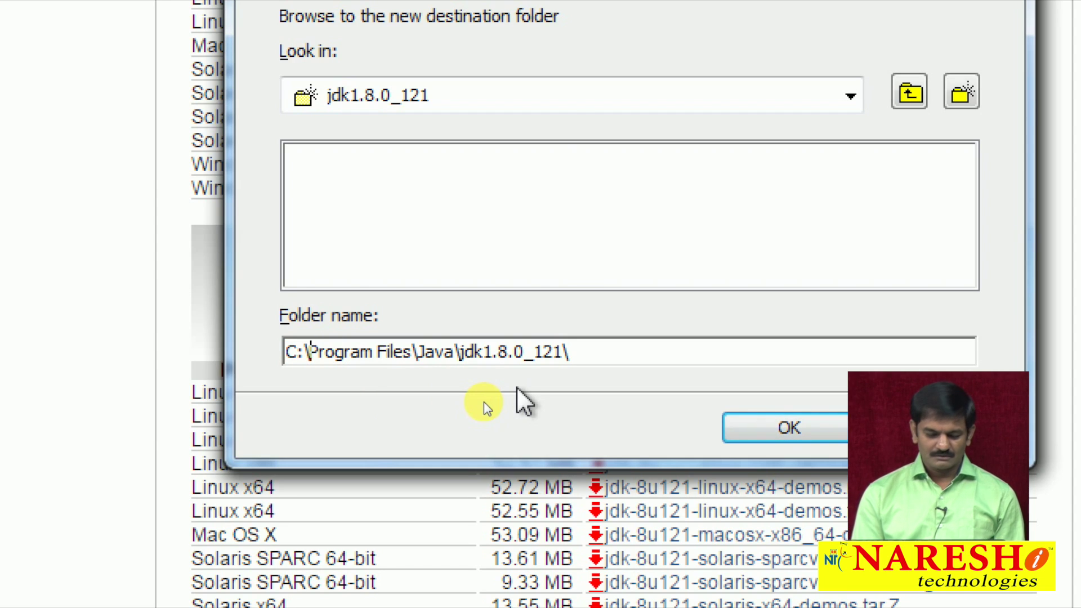
key("Delete")
key("Delete")
key("Delete")
key("Delete")
key("Delete")
key("Delete")
key("Delete")
key("Delete")
key("Delete")
key("Delete")
key("Delete")
key("Delete")
key("Delete")
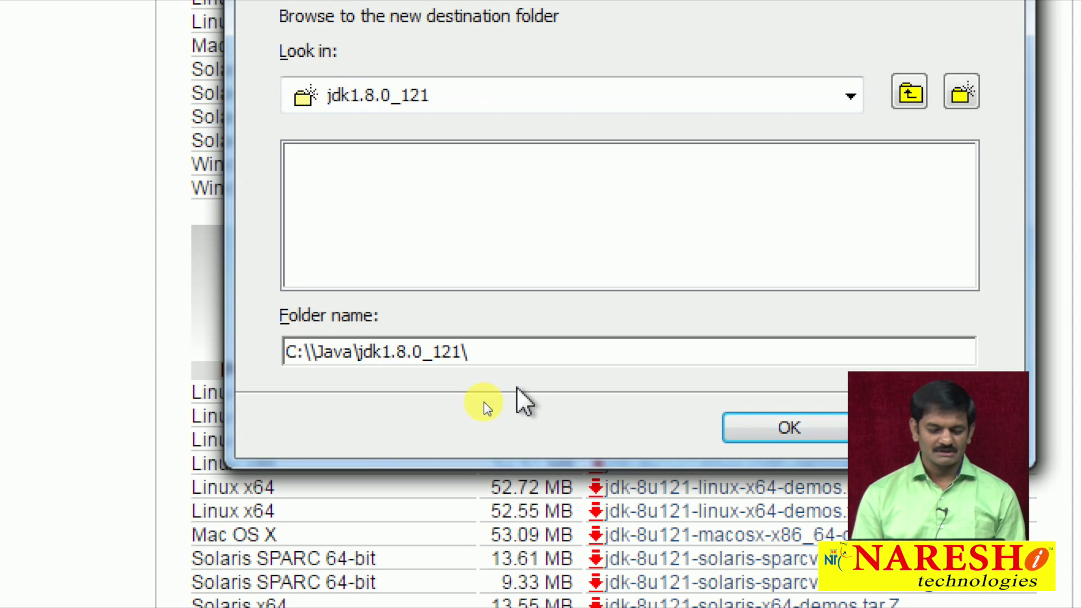
key("Delete")
key("Delete")
key("Delete")
key("Delete")
key("Delete")
key("Delete")
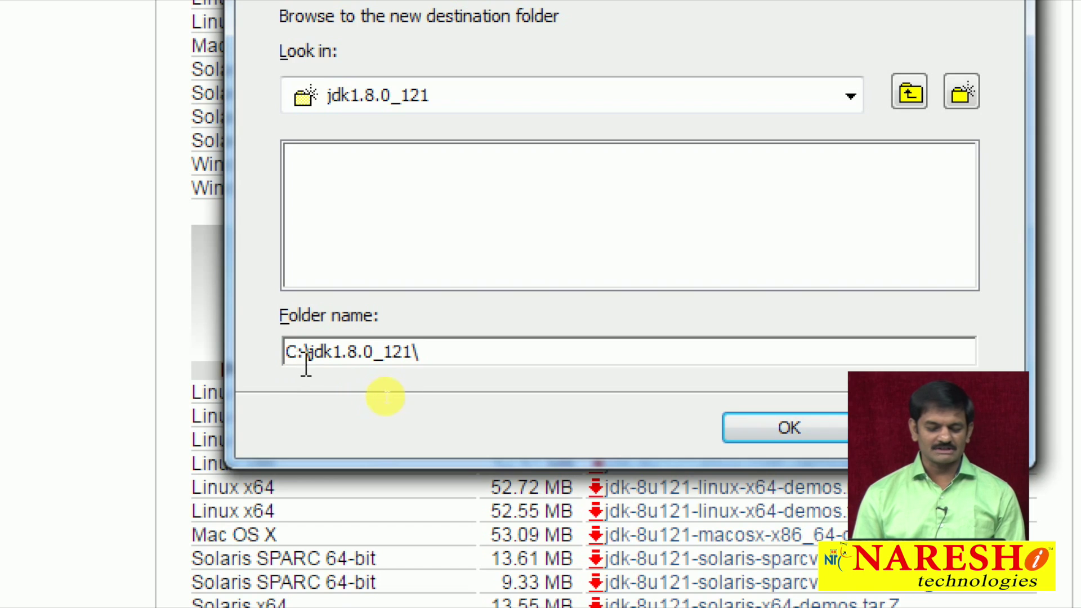
left_click(791, 428)
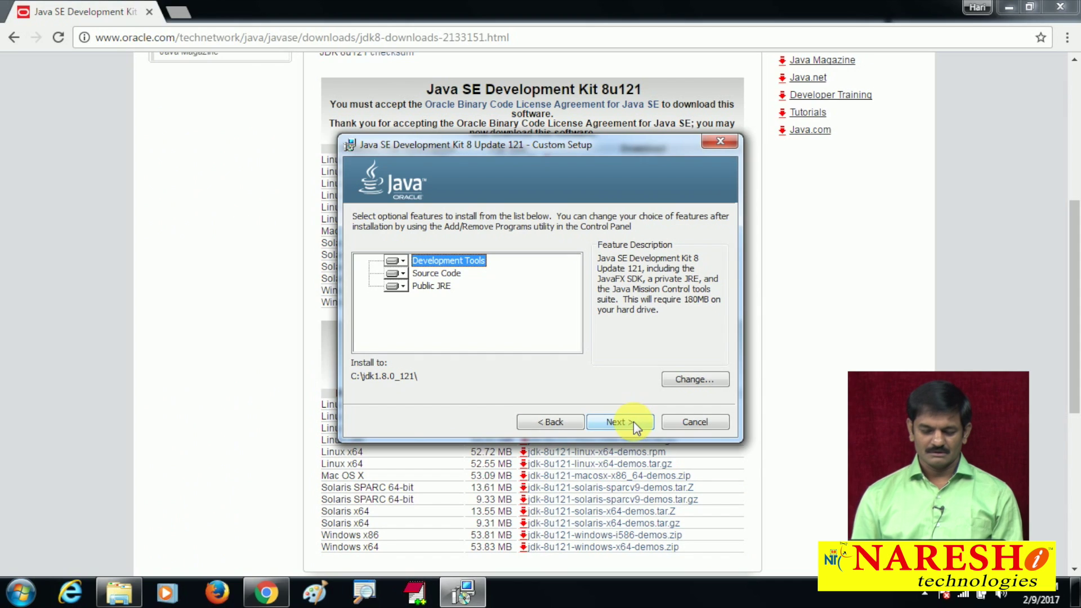
Start the JDK installation and open Local Disk (C:) in Explorer
left_click(633, 421)
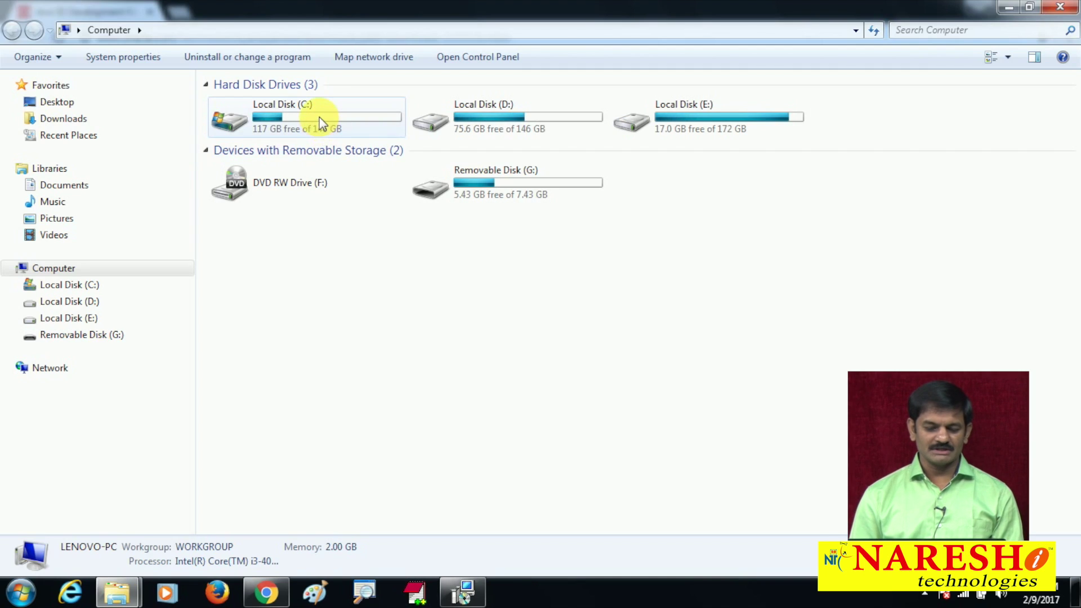
left_click(319, 119)
double_click(319, 120)
Move the installer progress window aside and open the new jdk1.8.0_121 folder
key("alt+Tab")
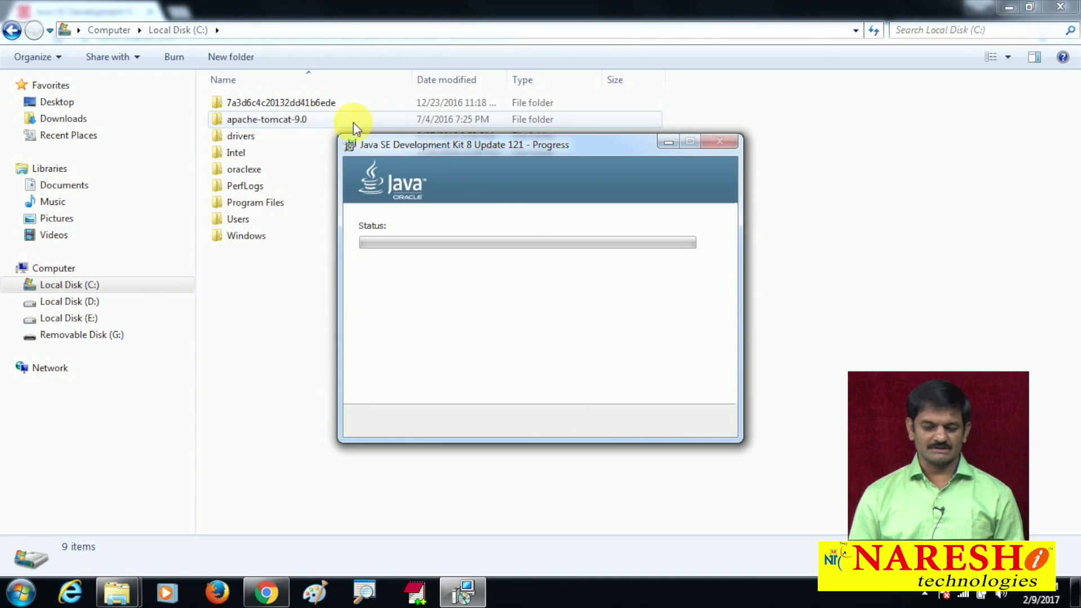
left_click_drag(425, 147, 558, 146)
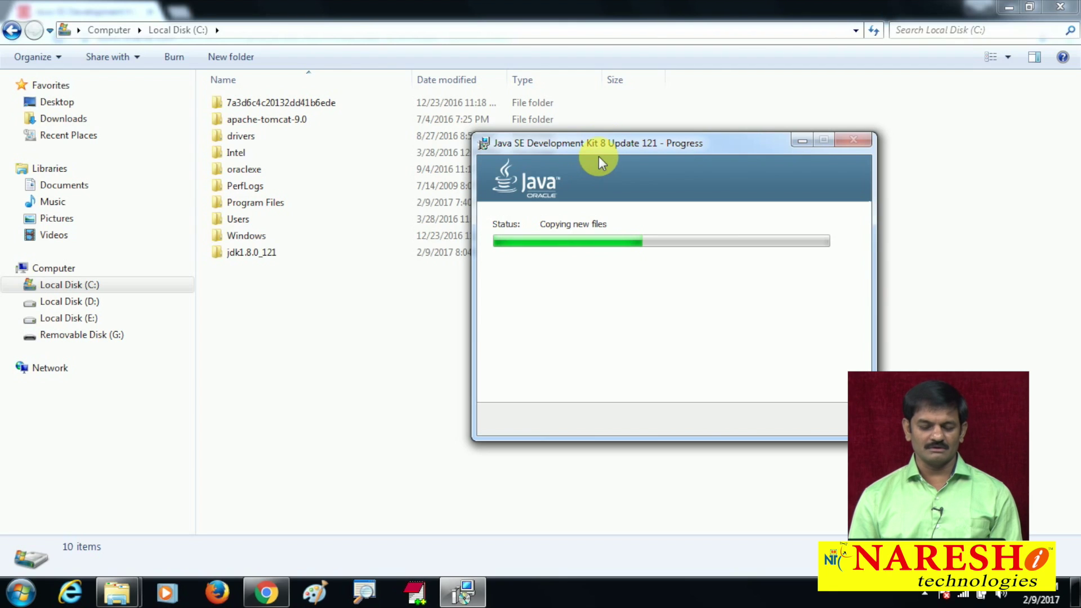
left_click(248, 252)
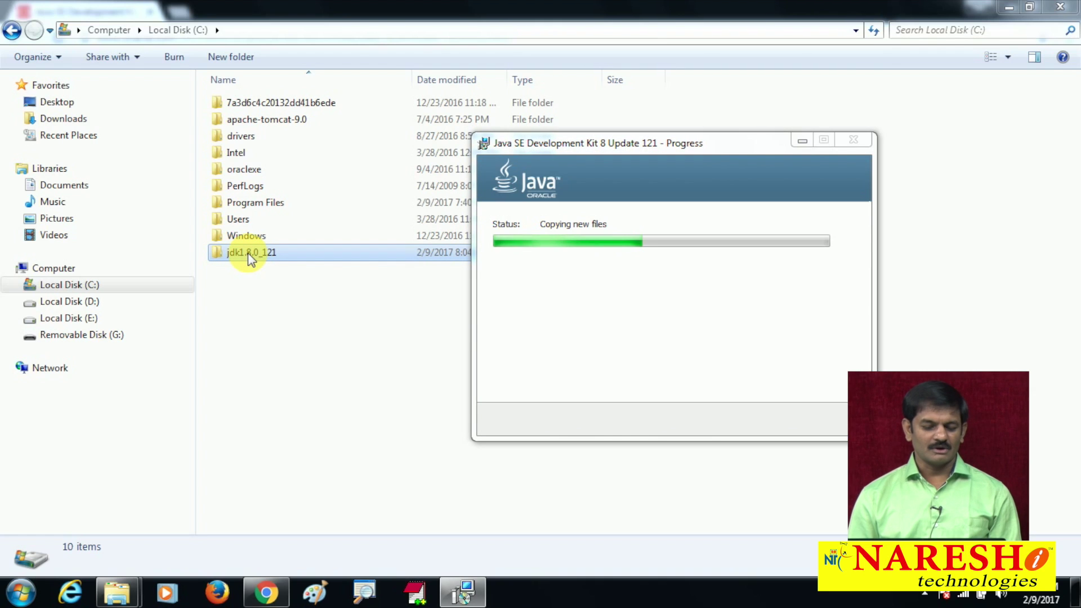
double_click(247, 252)
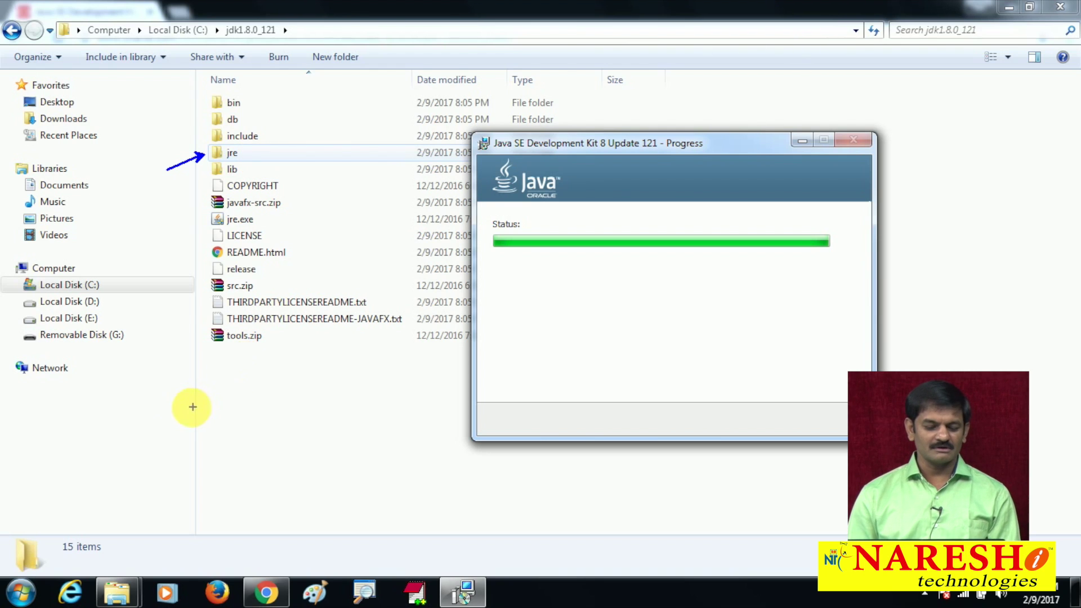
Annotate the JDK folder contents with 'JDK' and 'Comp + JRE' labels, then clear them
mouse_move(169, 384)
left_mouse_down()
mouse_move(318, 481)
mouse_move(400, 502)
left_mouse_up()
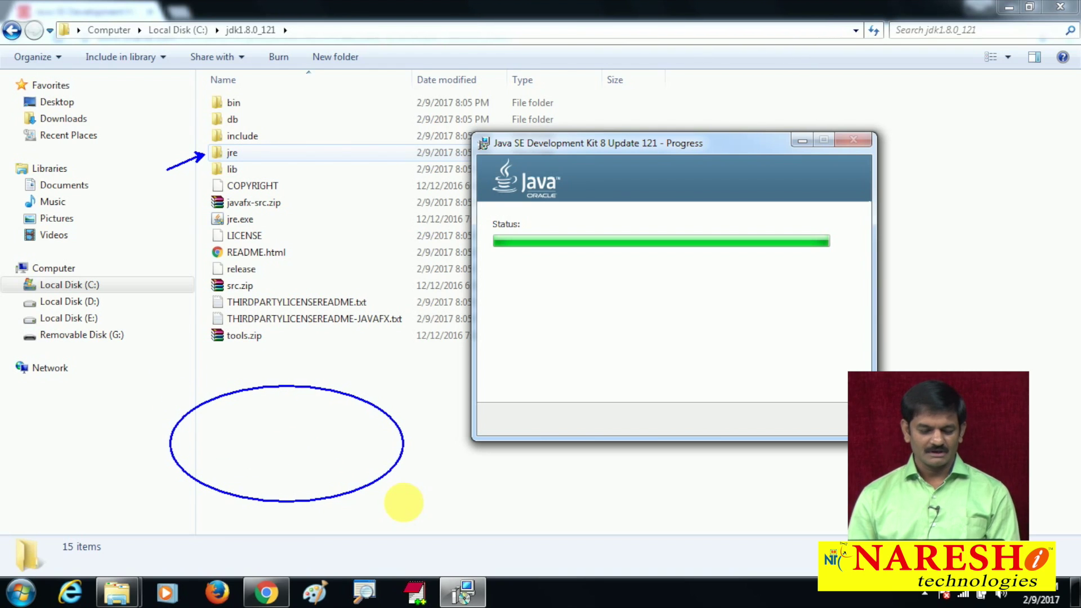
key("ctrl+z")
left_click_drag(276, 356, 267, 372)
left_click_drag(284, 356, 285, 382)
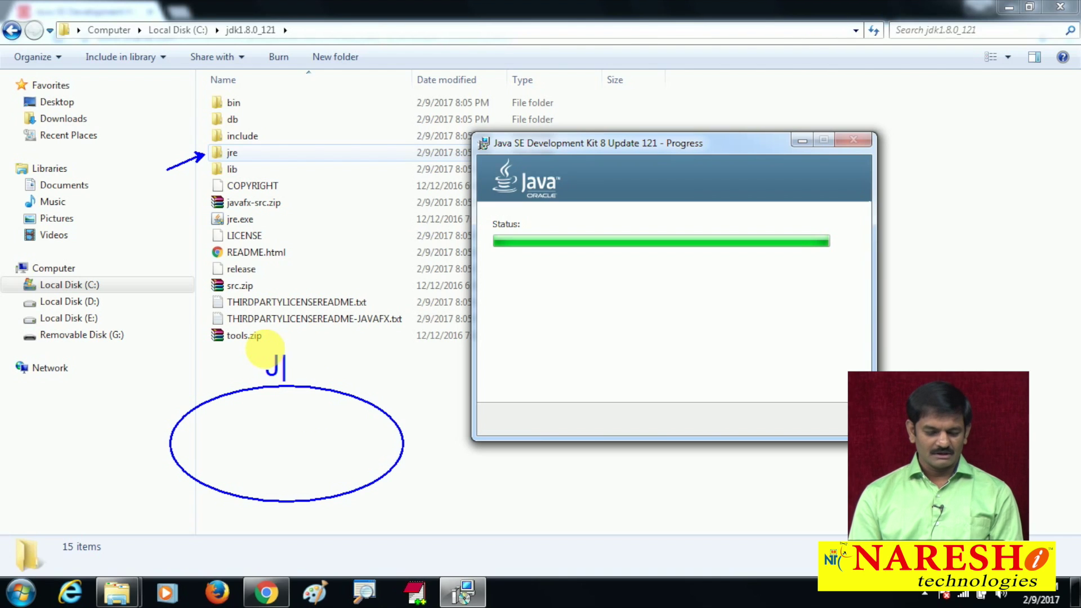
type("DK")
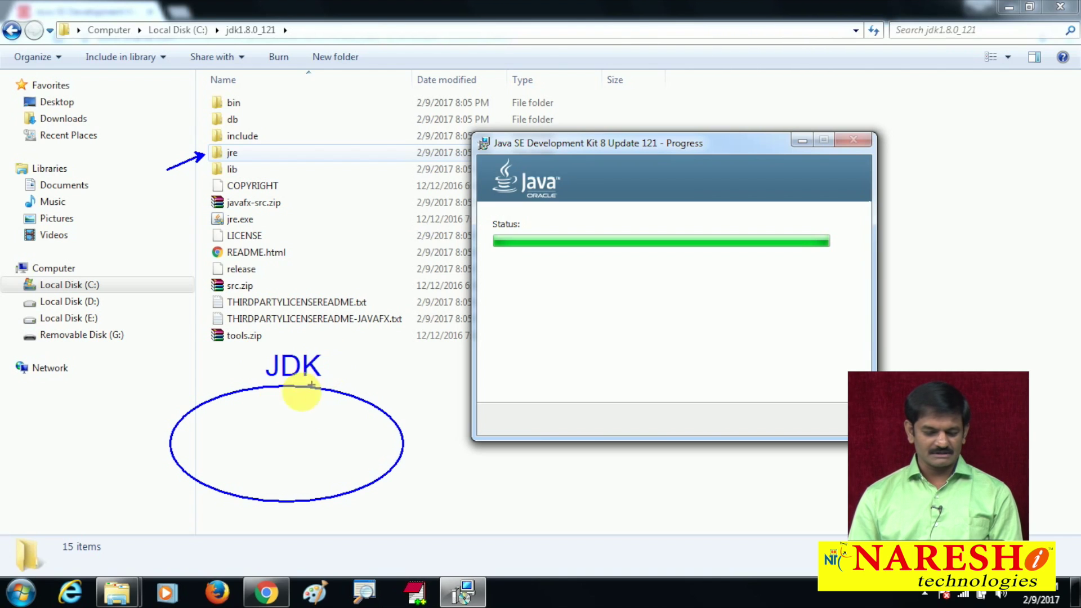
left_click(214, 411)
left_click(194, 416)
type("Comp + ")
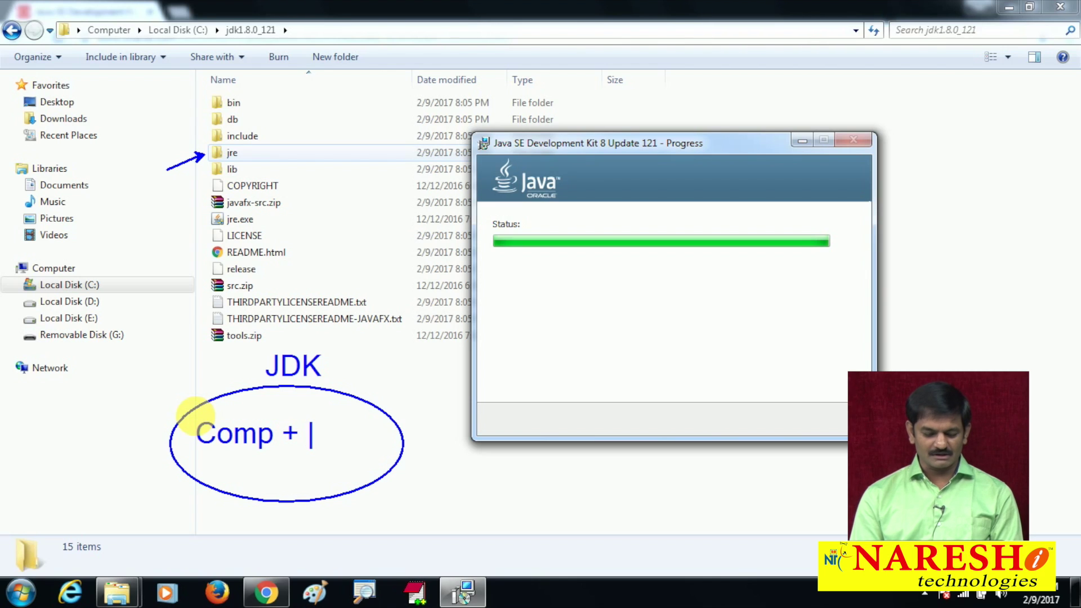
type("JRE")
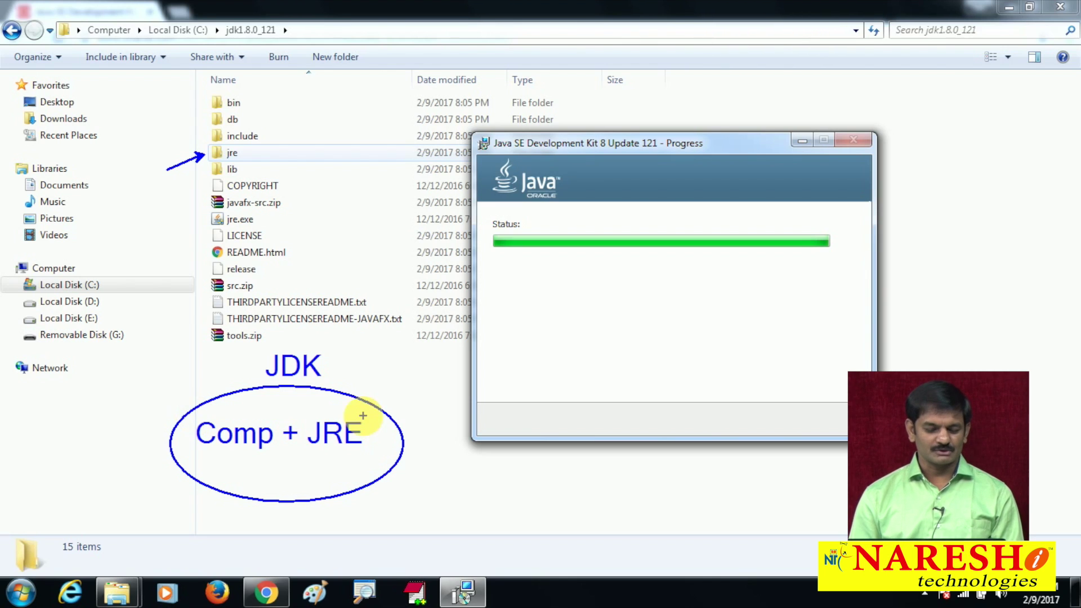
left_click_drag(337, 370, 361, 345)
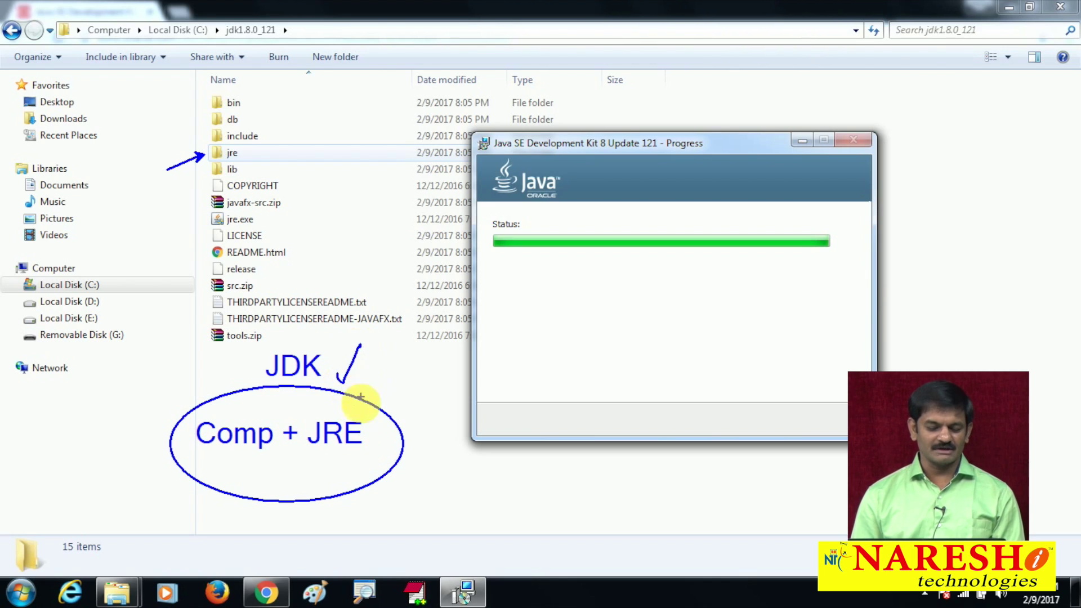
key("Escape")
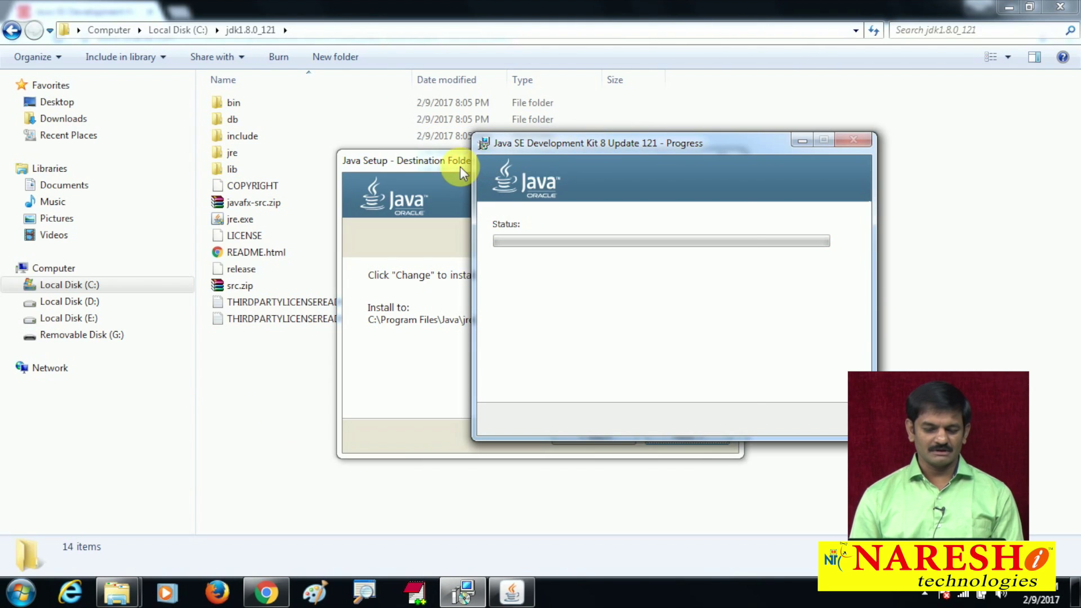
Centre the JRE Destination Folder dialog and underline its default install path
left_click(460, 166)
left_click_drag(460, 167, 503, 149)
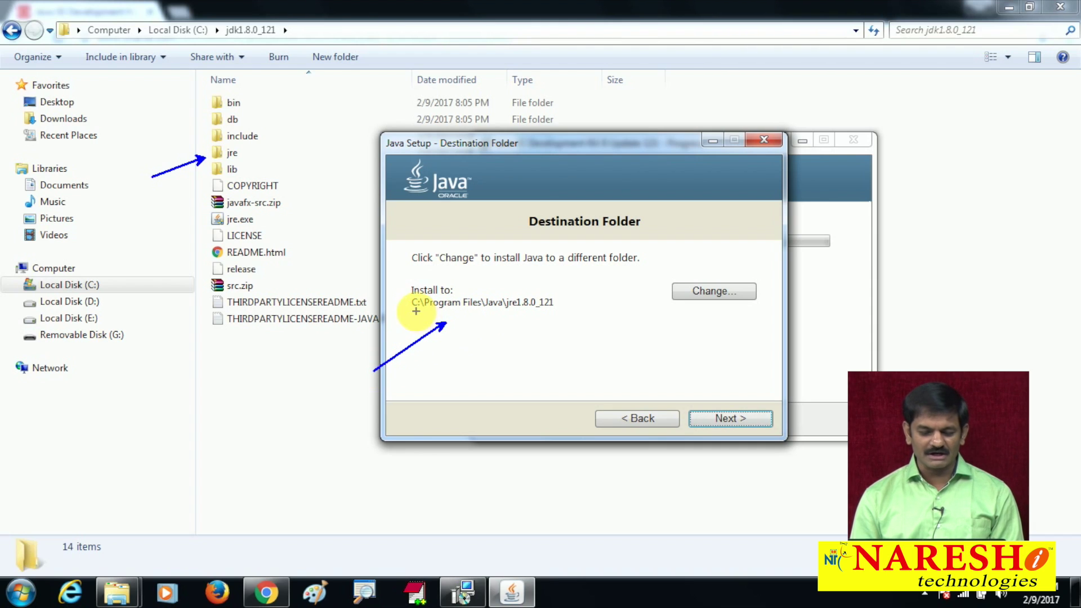
left_click_drag(415, 310, 559, 314)
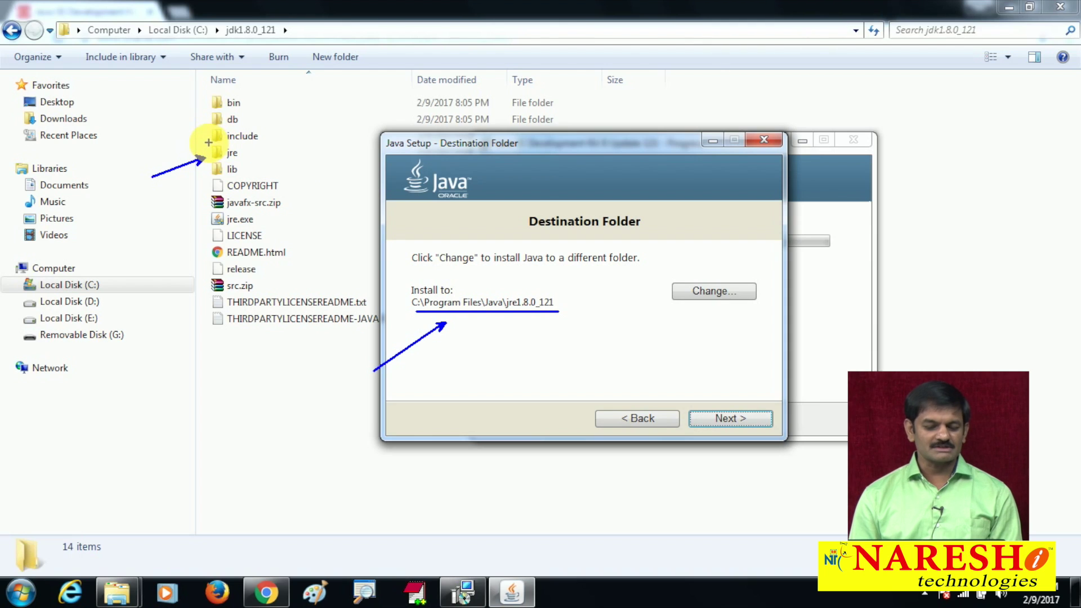
Label the JDK's jre folder 'Private JRE' and the destination path 'Public JRE'
mouse_move(208, 143)
left_mouse_down()
mouse_move(239, 163)
mouse_move(246, 147)
left_mouse_up()
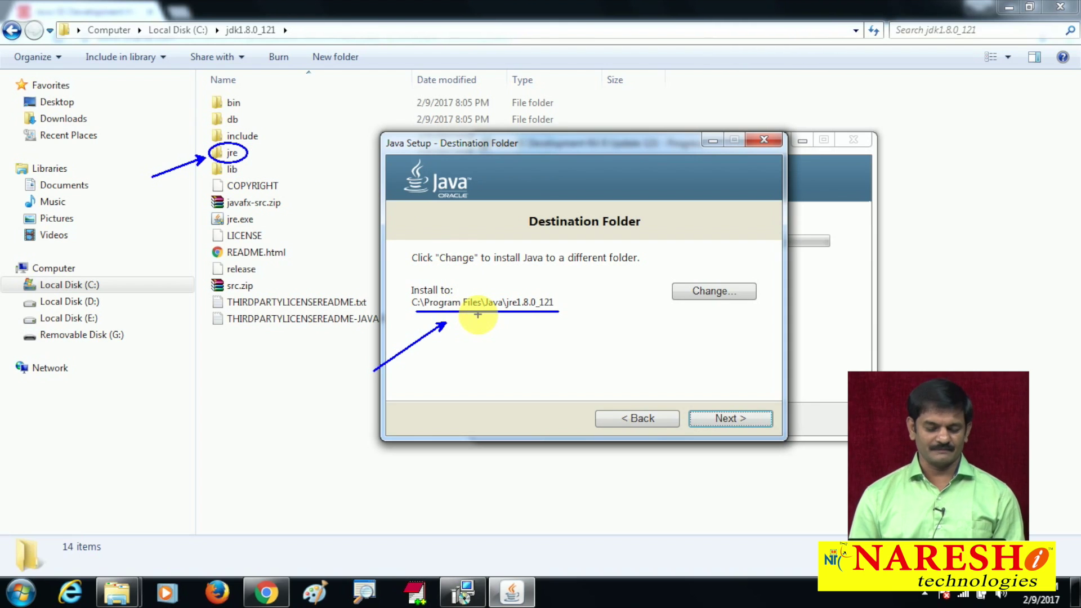
left_click_drag(272, 148, 273, 123)
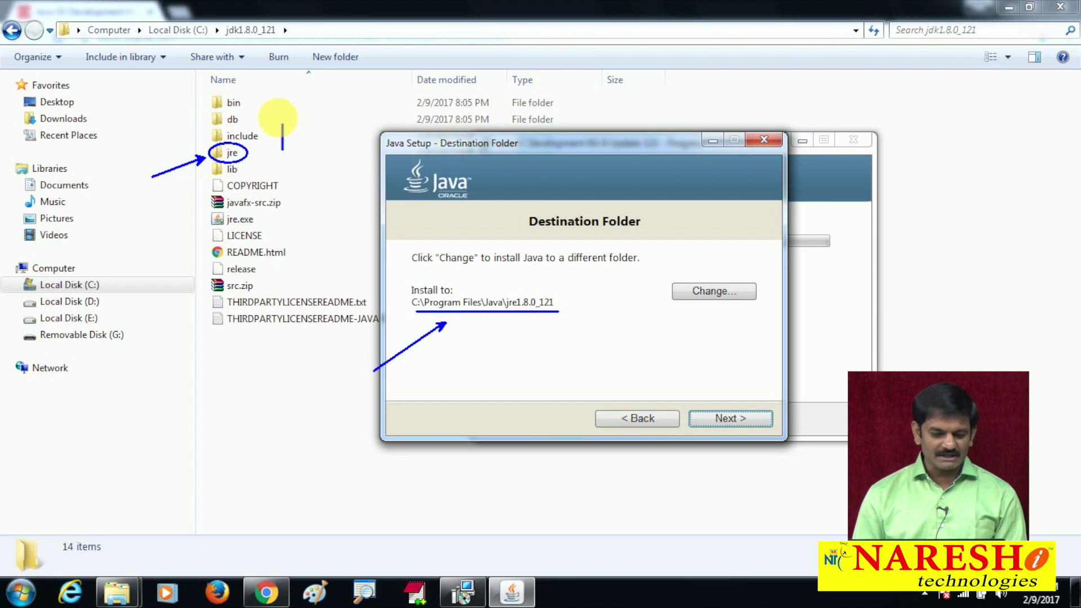
type("Private JRE")
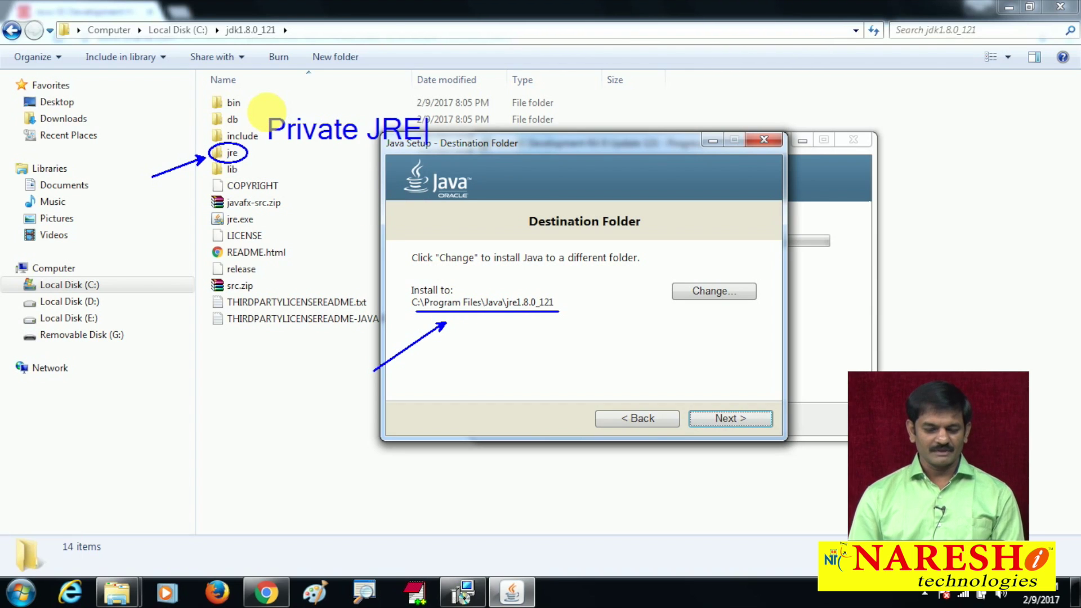
left_click_drag(479, 355, 478, 330)
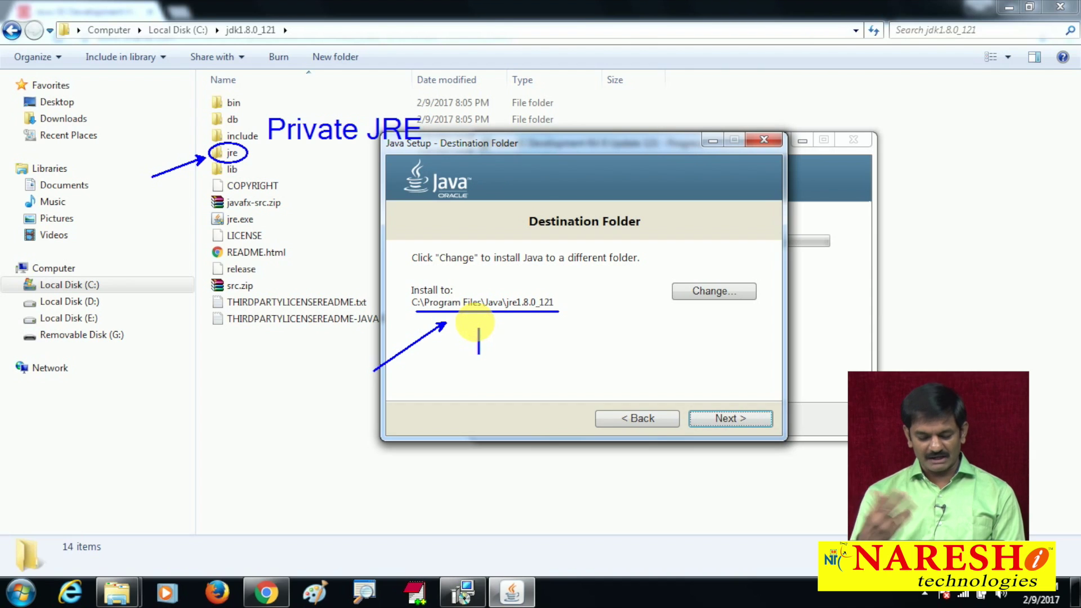
type("Pub")
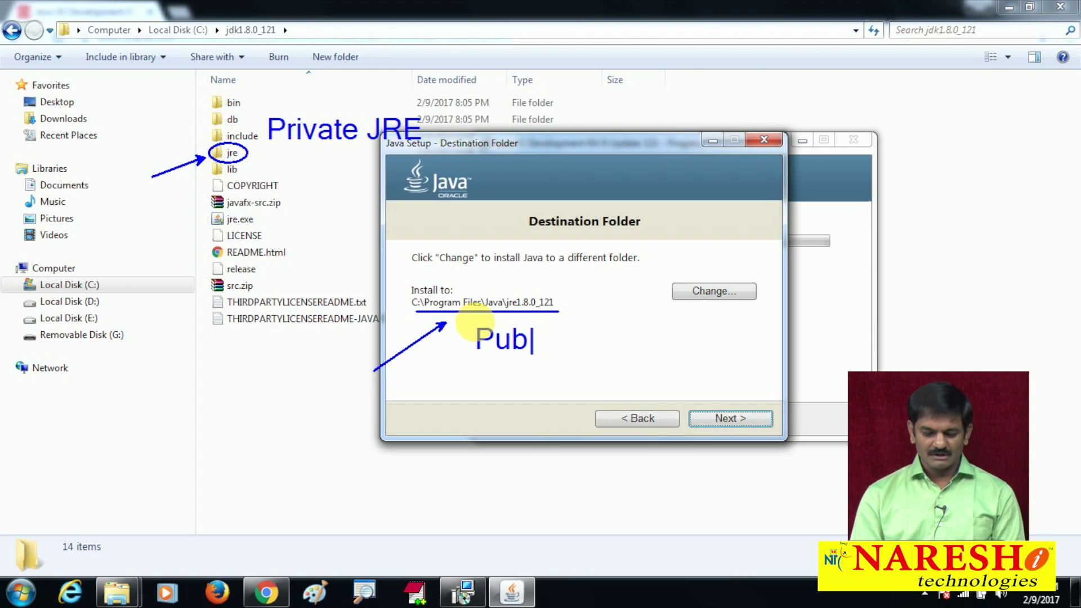
type("lic JRE")
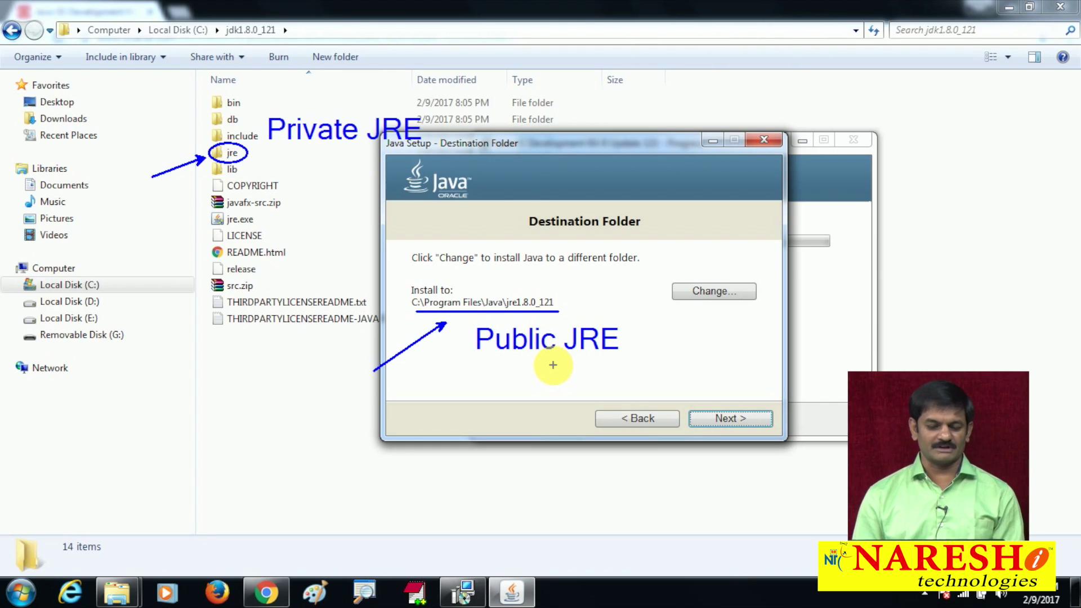
Draw arrows to both labels, add a Java plug-in note, then clear annotations
left_click(370, 109)
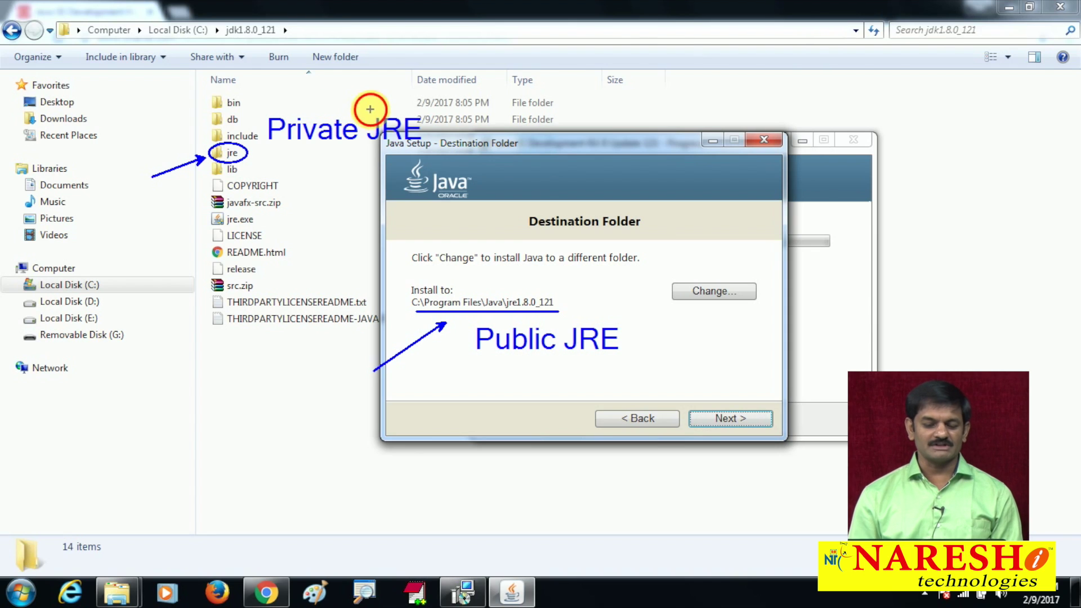
left_click_drag(370, 108, 383, 72)
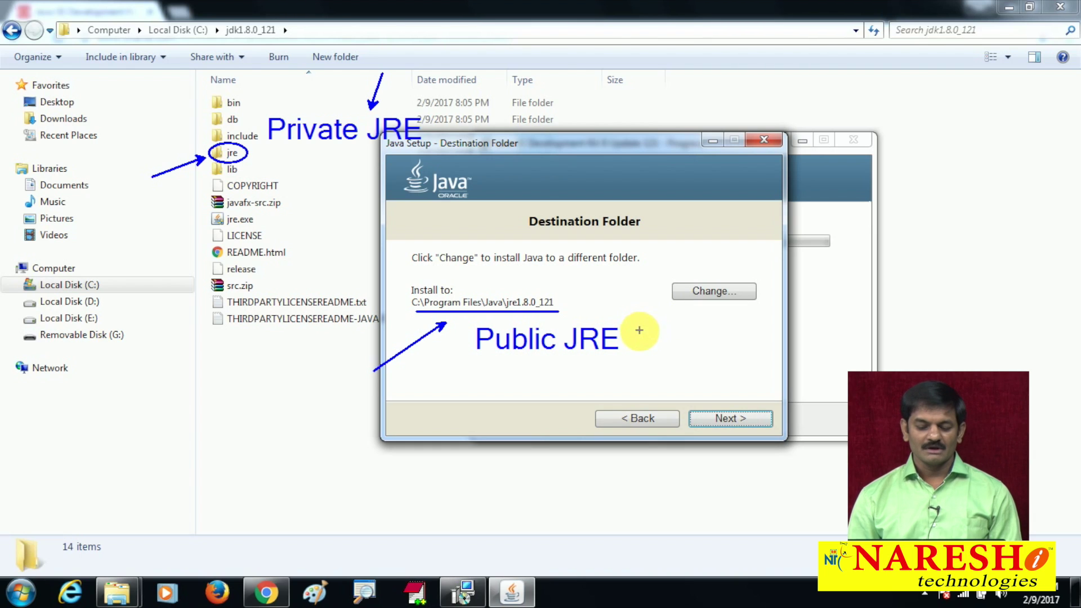
left_click_drag(632, 335, 667, 324)
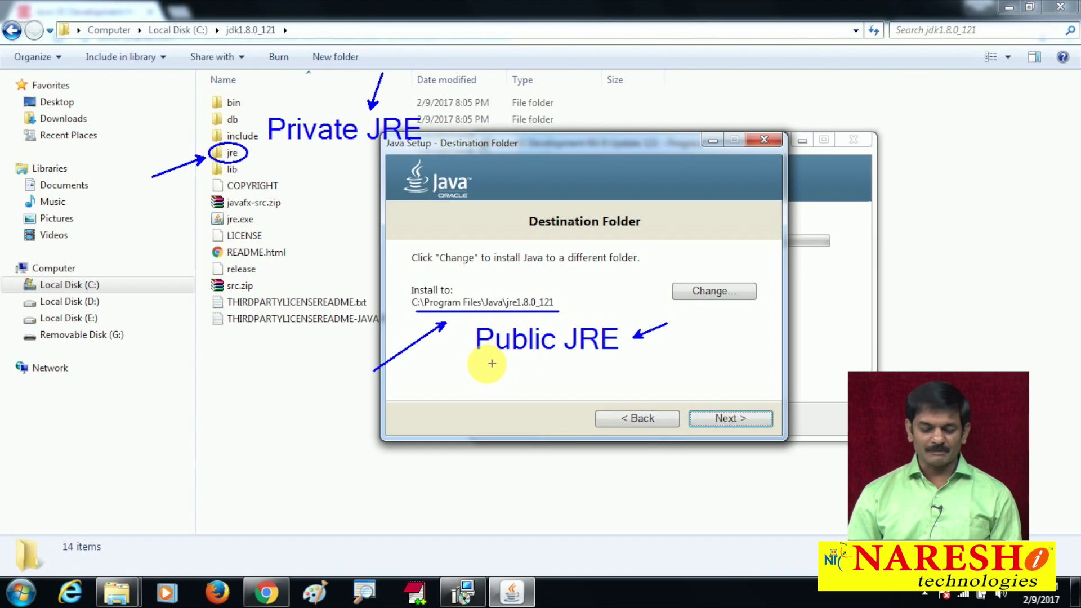
left_click_drag(471, 358, 649, 363)
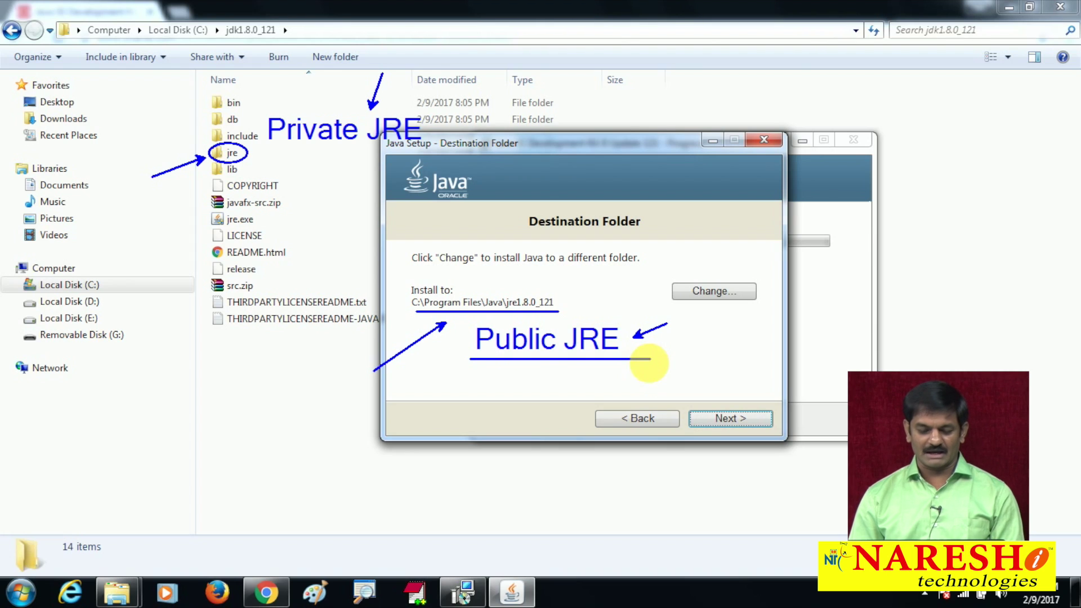
left_click(478, 363)
type("Java ")
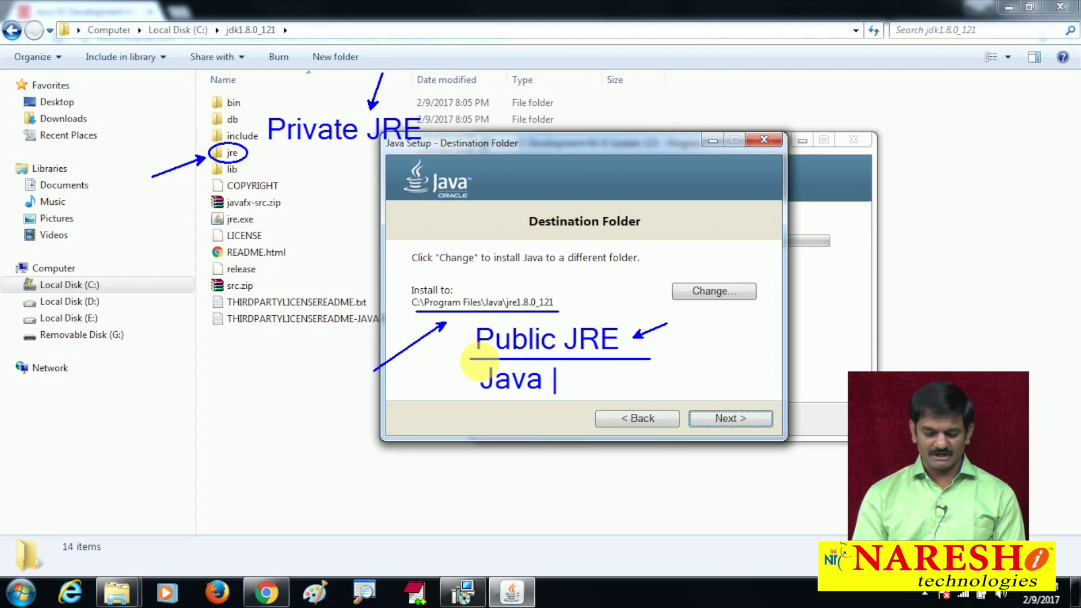
type("plug-in")
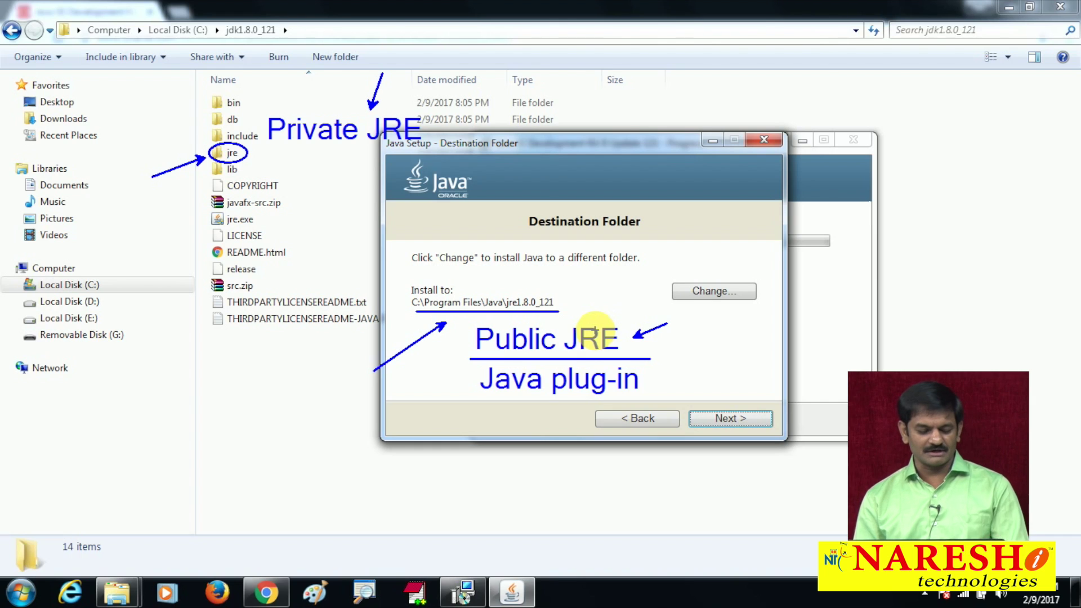
key("Escape")
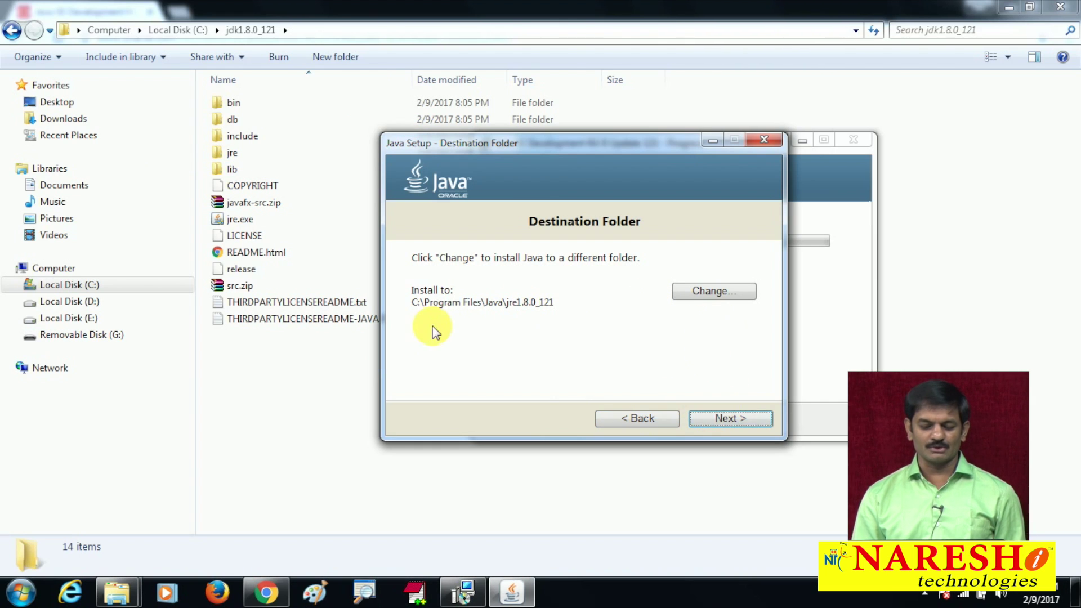
Accept the default public JRE folder, mark jre.exe with an arrow, and close the completed JDK 8u121 installer
left_click(726, 418)
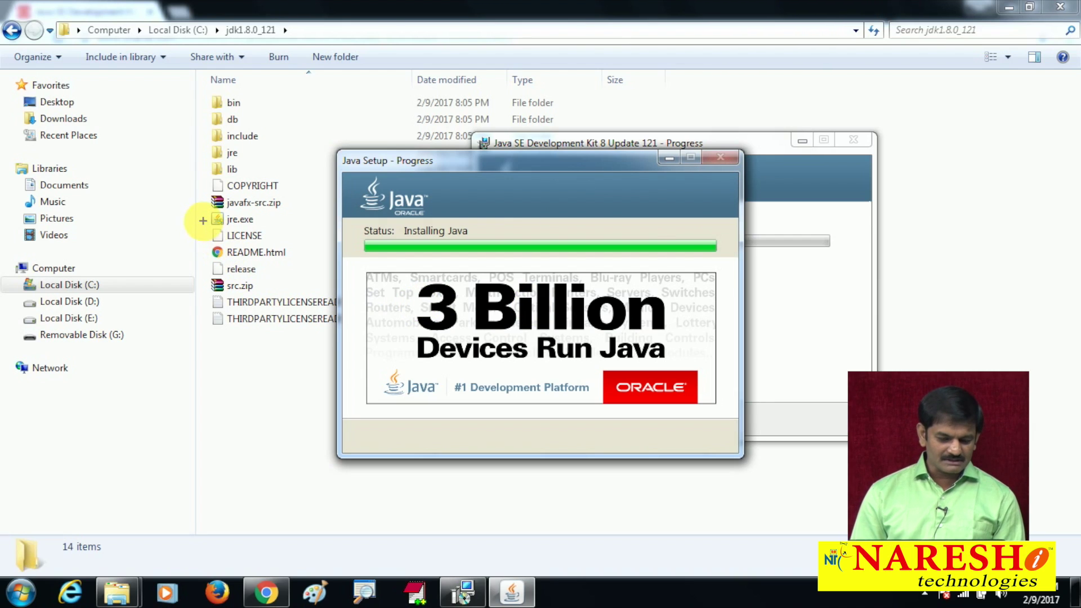
left_click_drag(203, 221, 163, 237)
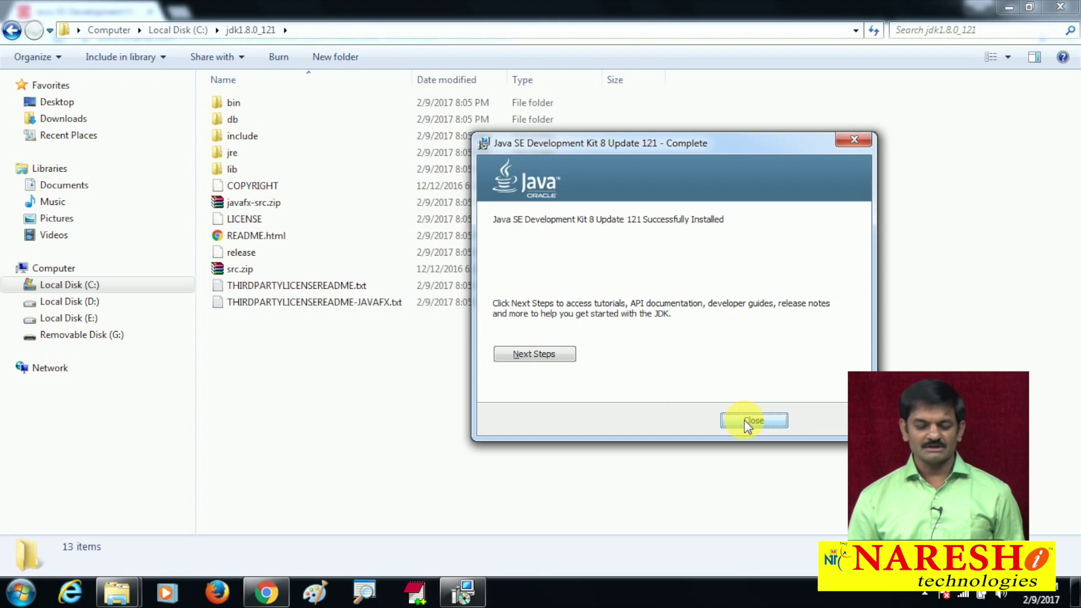
left_click(753, 420)
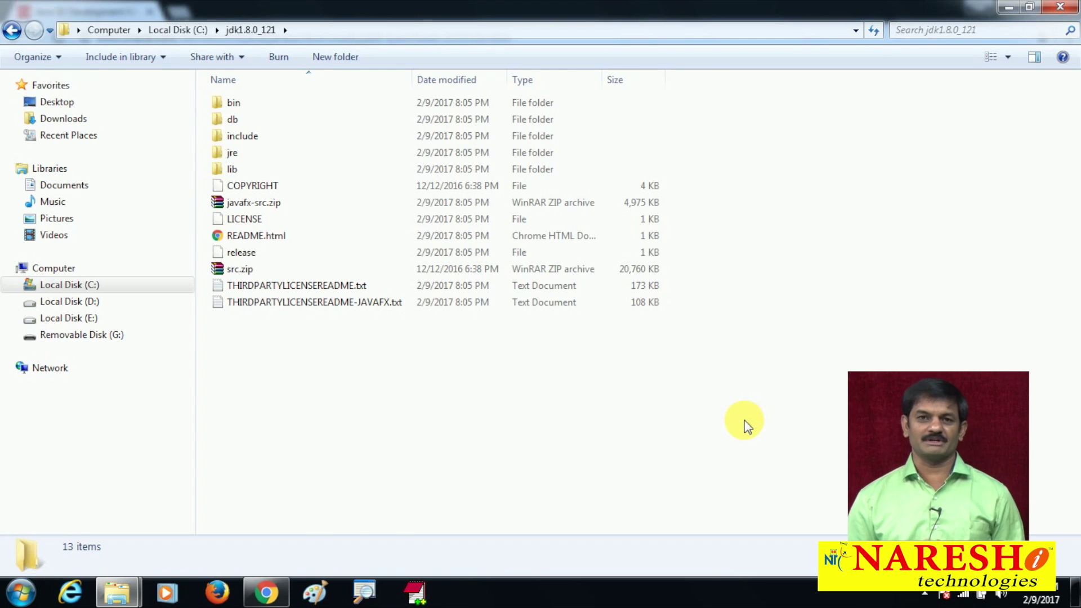